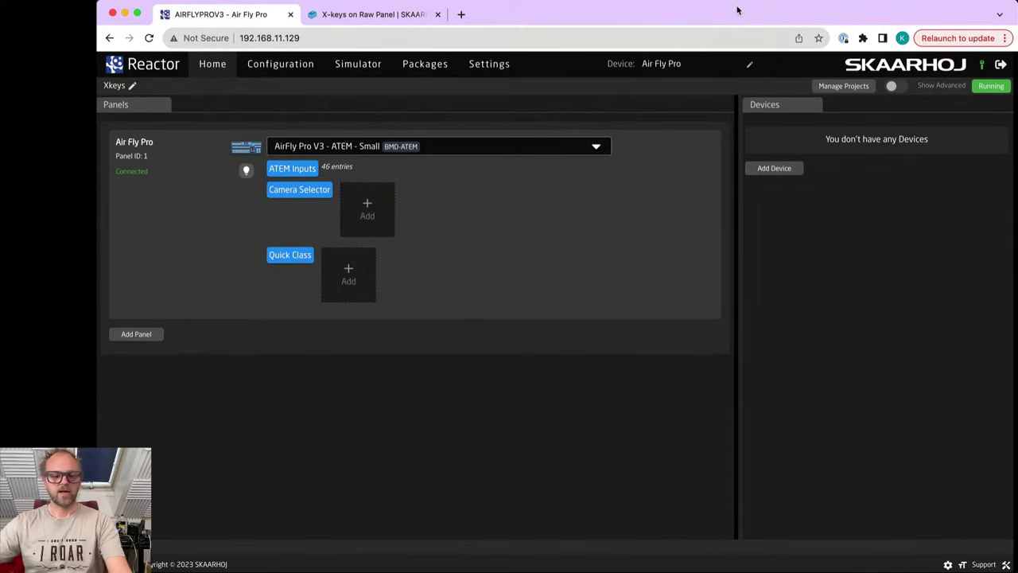
Step: After checking the vMix machine, apply the 'AirFly Pro V3 - vMix - Small' configuration to the Air Fly Pro panel
{"action": "key", "text": "super+Tab"}
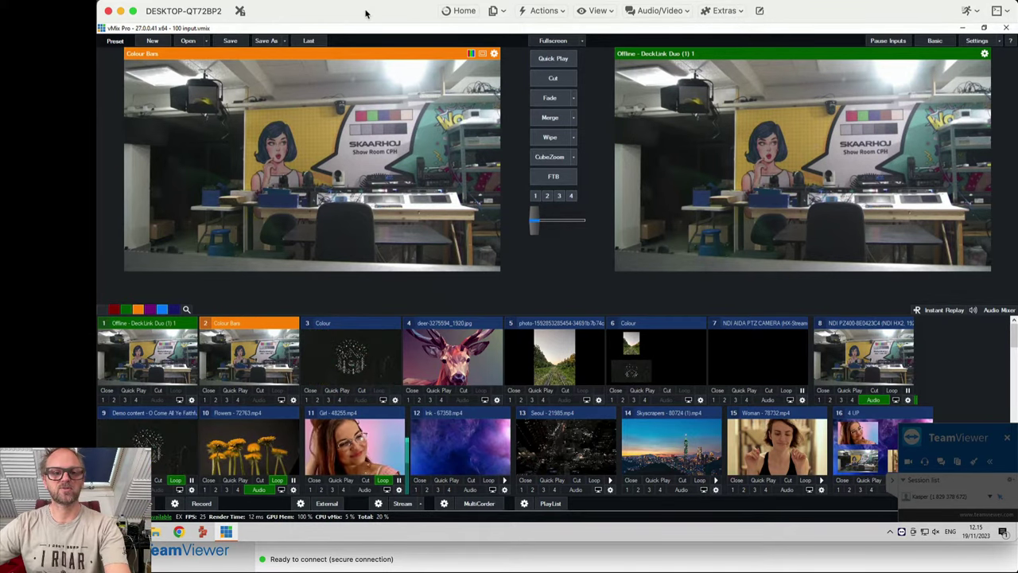
{"action": "key", "text": "super+Tab"}
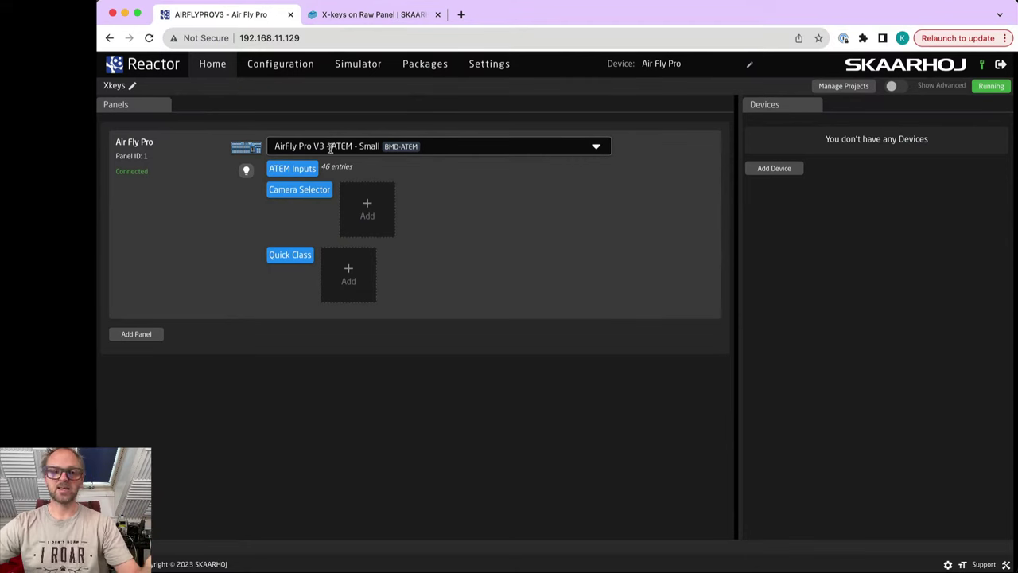
{"action": "left_click", "coordinate": [327, 145]}
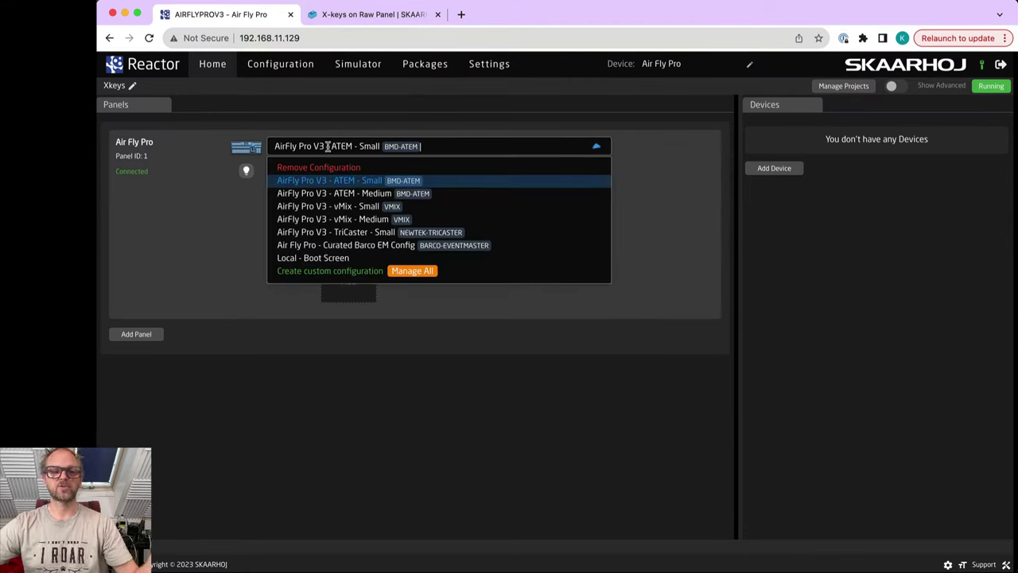
{"action": "left_click", "coordinate": [353, 208]}
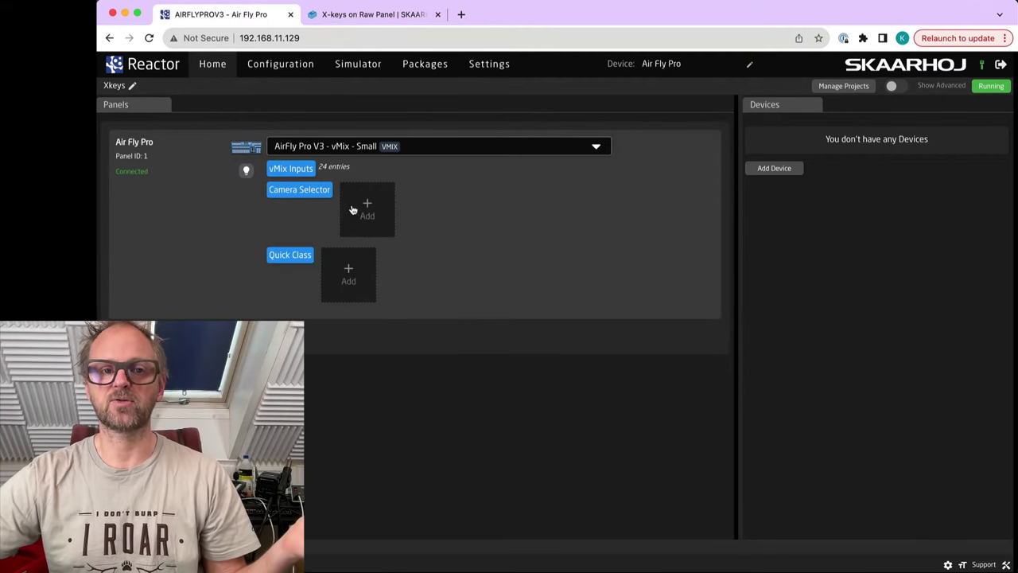
Step: Add a vMix 26 device at IP 192.168.10.116 and save it
{"action": "left_click", "coordinate": [764, 168]}
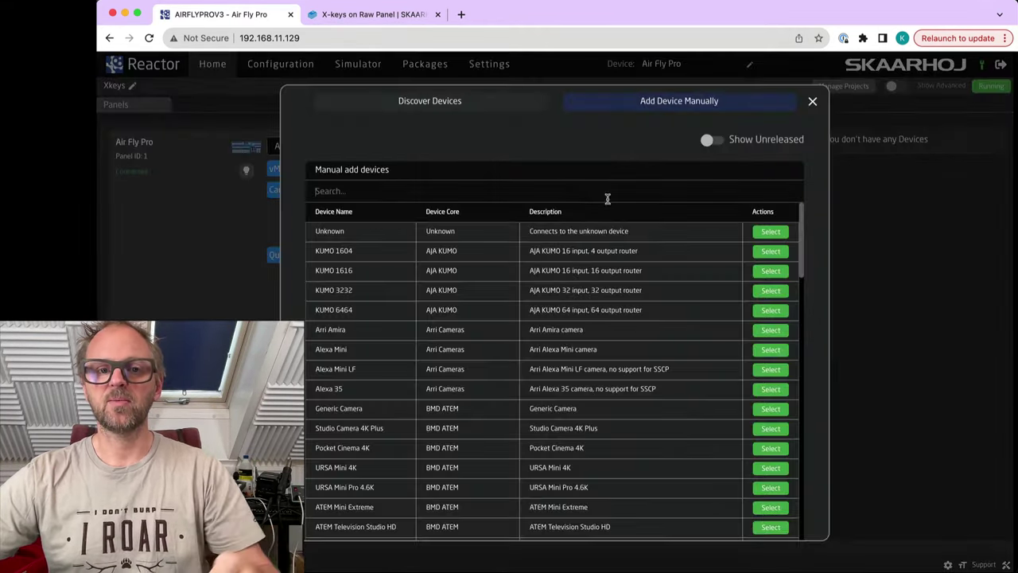
{"action": "type", "text": "vmix"}
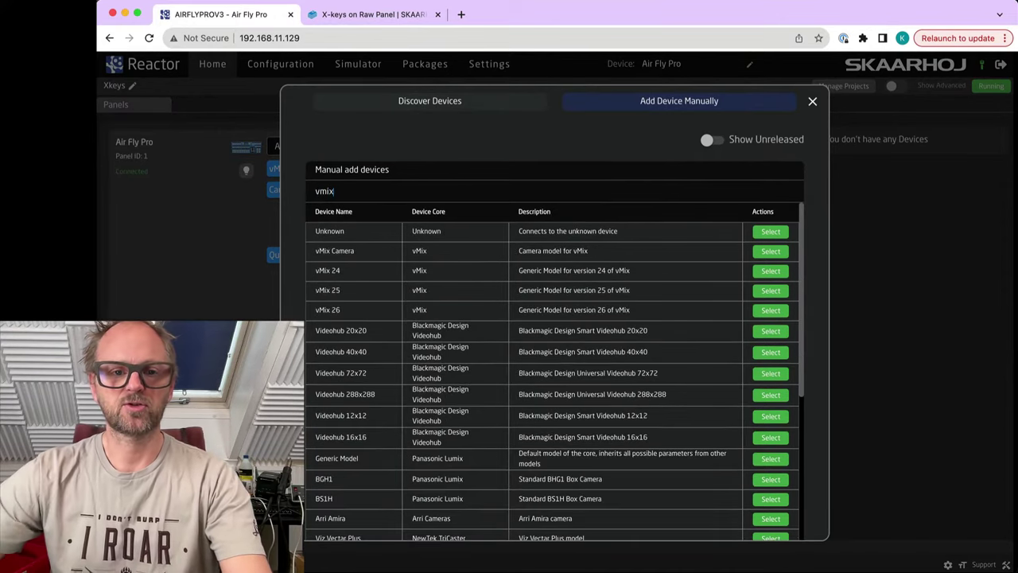
{"action": "left_click", "coordinate": [769, 312]}
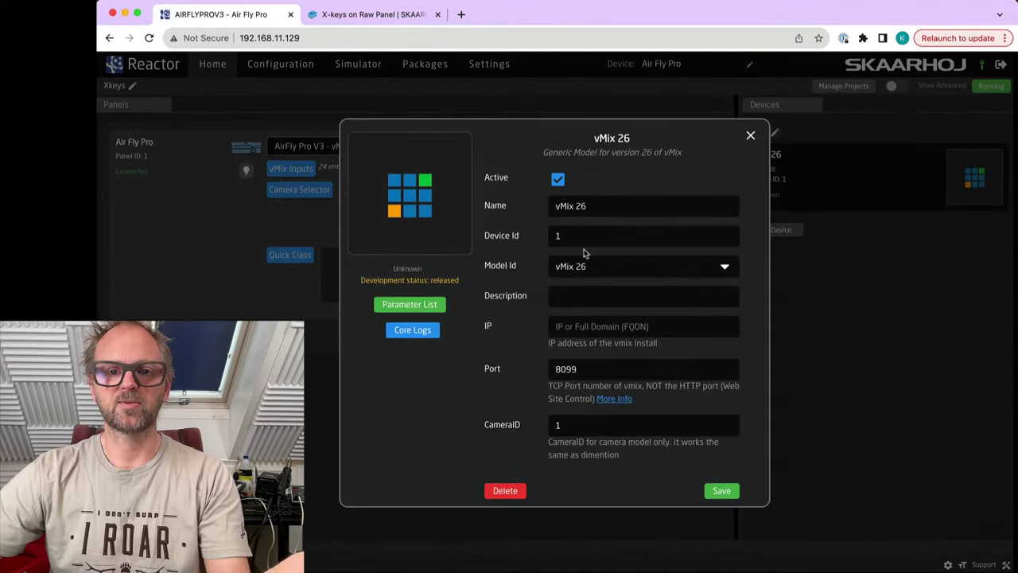
{"action": "left_click", "coordinate": [569, 327]}
{"action": "type", "text": "1"}
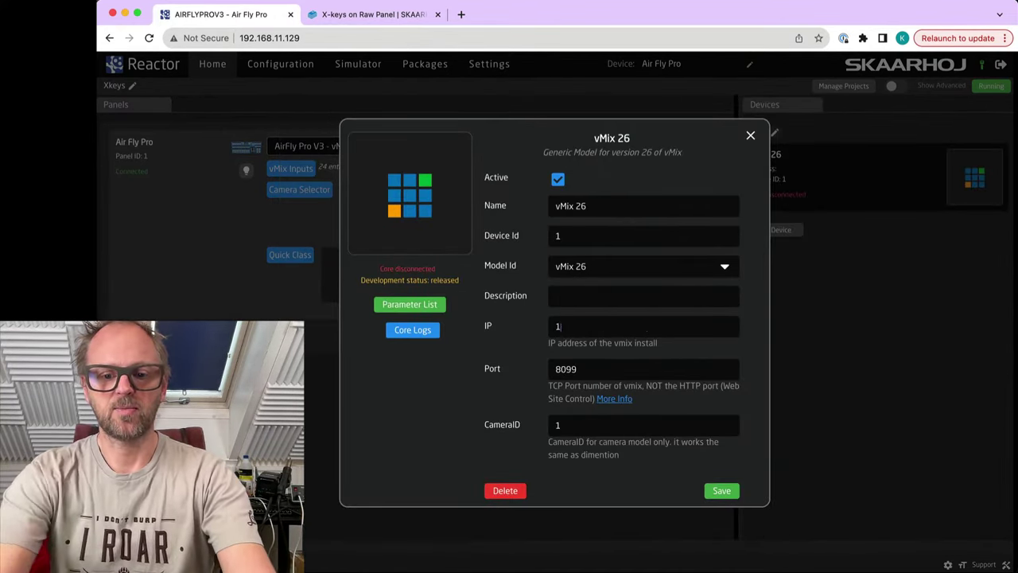
{"action": "type", "text": "92.168.10.116"}
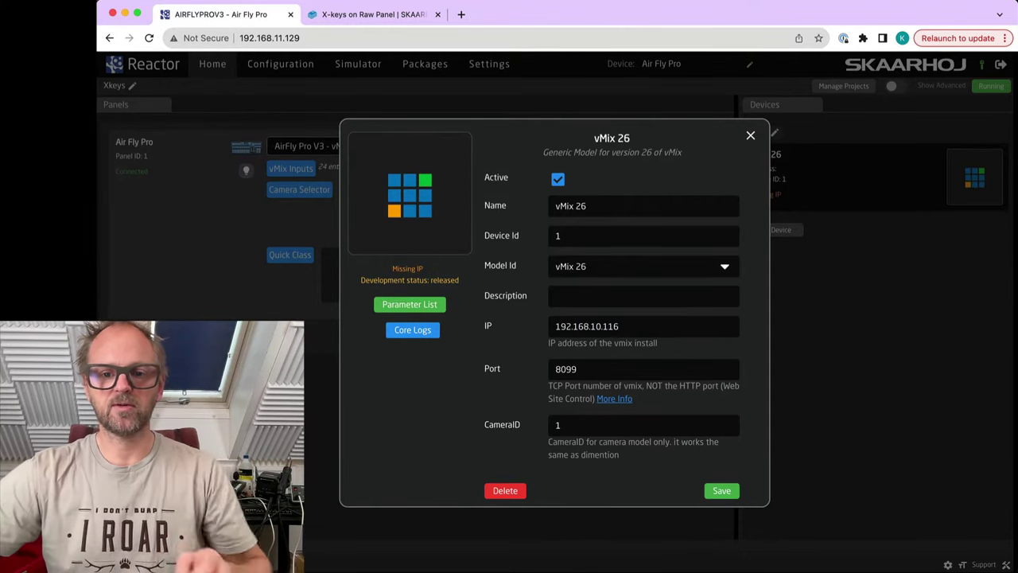
{"action": "left_click", "coordinate": [723, 493]}
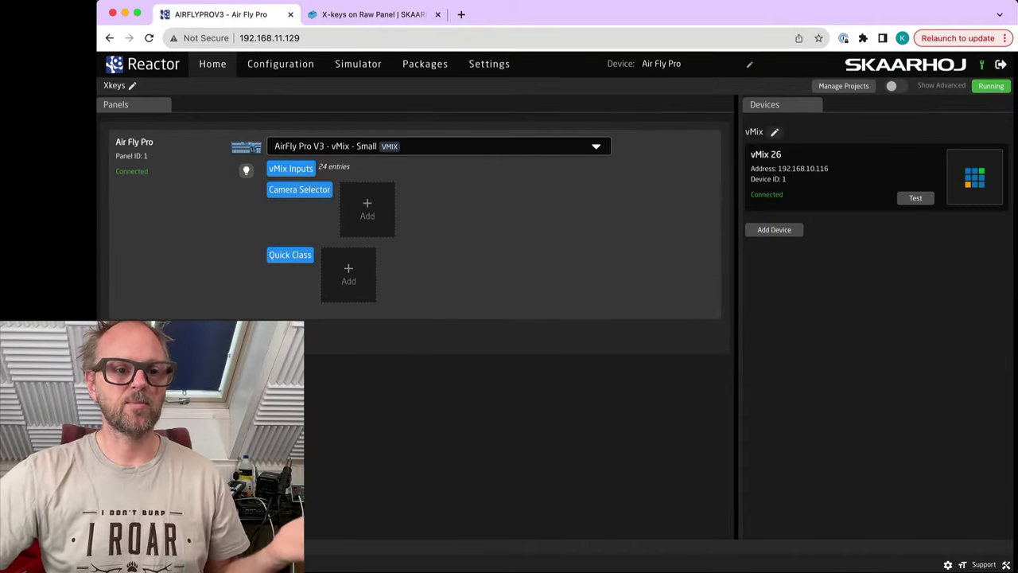
Step: Add the discovered XP_XKEYS-XKHD15GPIO panel from the Discover Panels list
{"action": "left_click", "coordinate": [289, 334]}
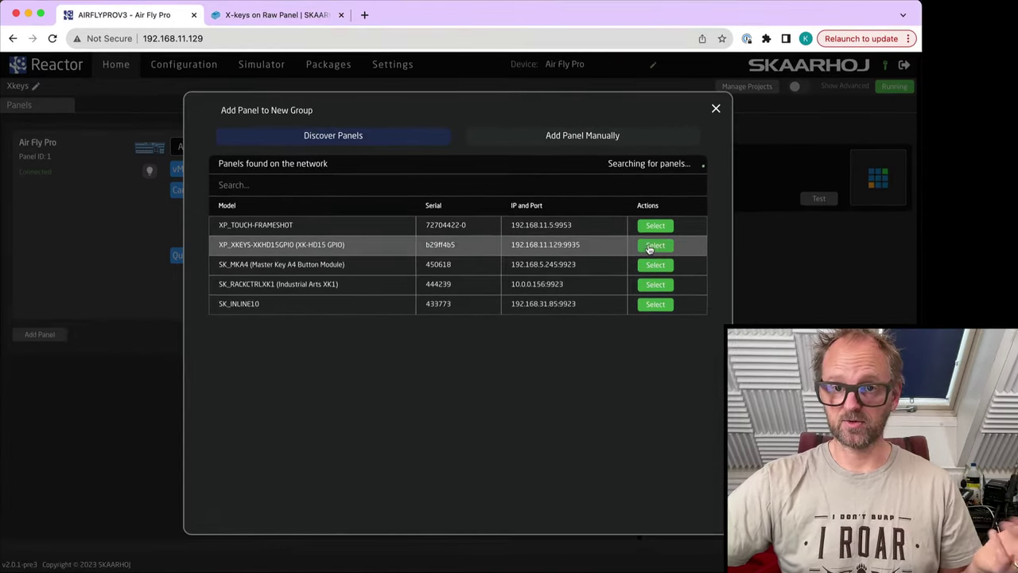
{"action": "left_click", "coordinate": [744, 248]}
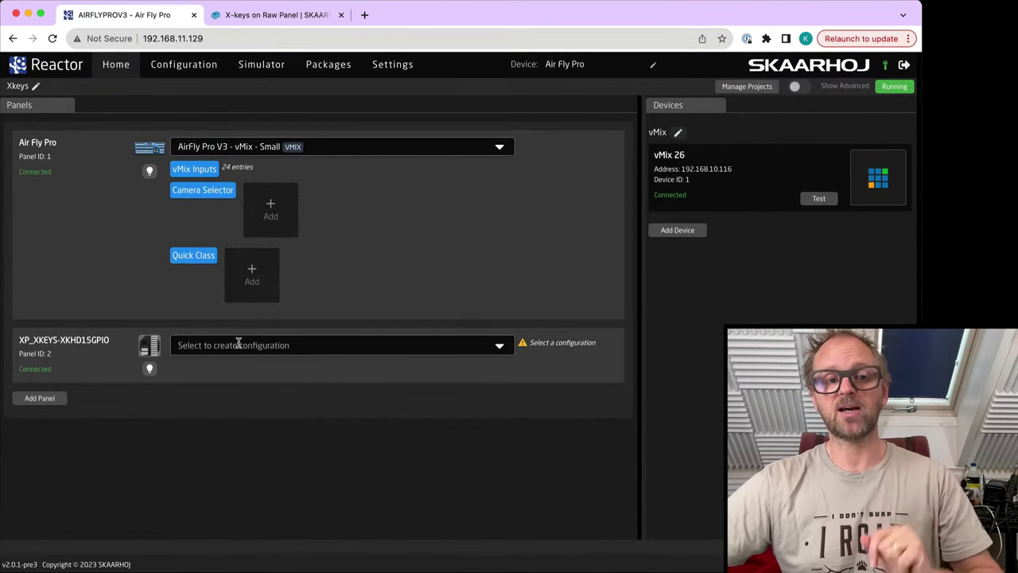
{"action": "left_click", "coordinate": [333, 66]}
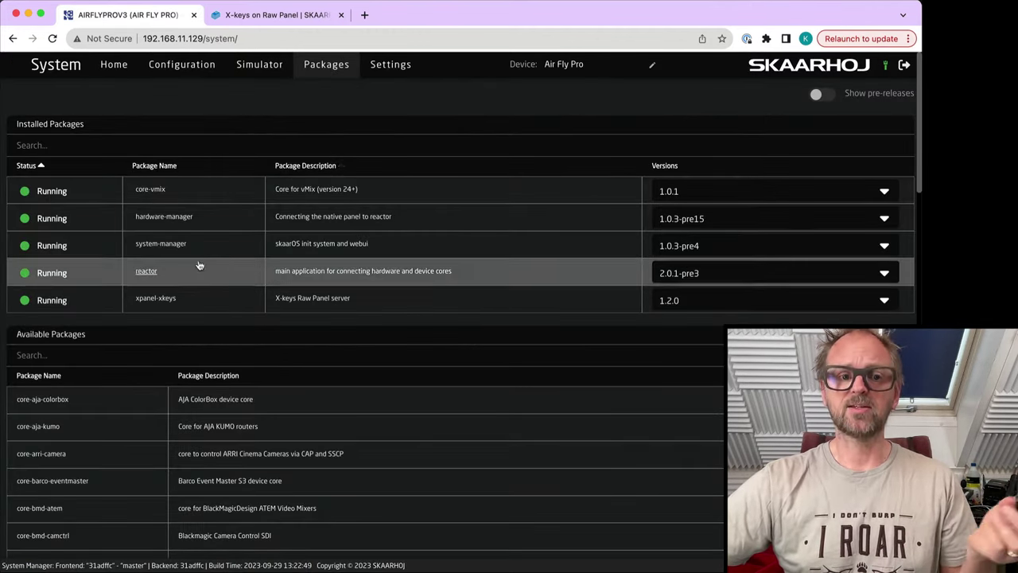
{"action": "left_click", "coordinate": [156, 298]}
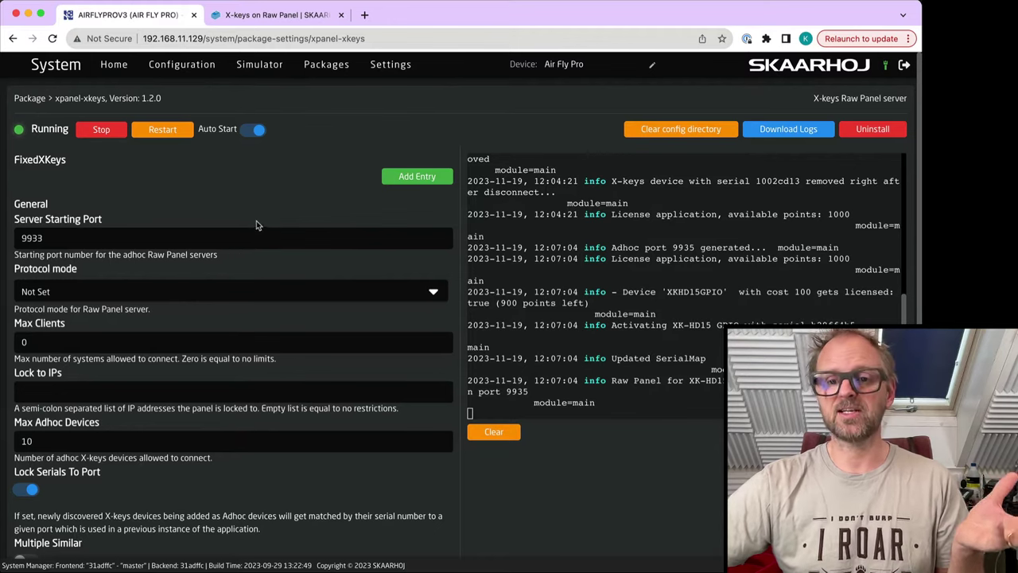
{"action": "left_click_drag", "start_coordinate": [657, 383], "coordinate": [719, 381]}
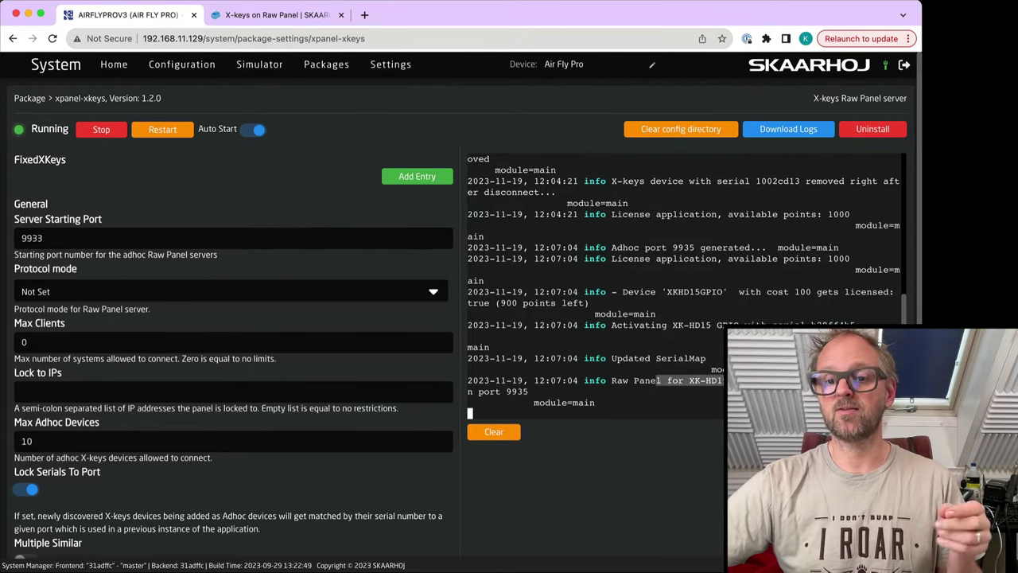
{"action": "left_click", "coordinate": [326, 71]}
{"action": "left_click", "coordinate": [400, 68]}
{"action": "scroll", "coordinate": [585, 456], "scroll_direction": "down", "scroll_amount": 5}
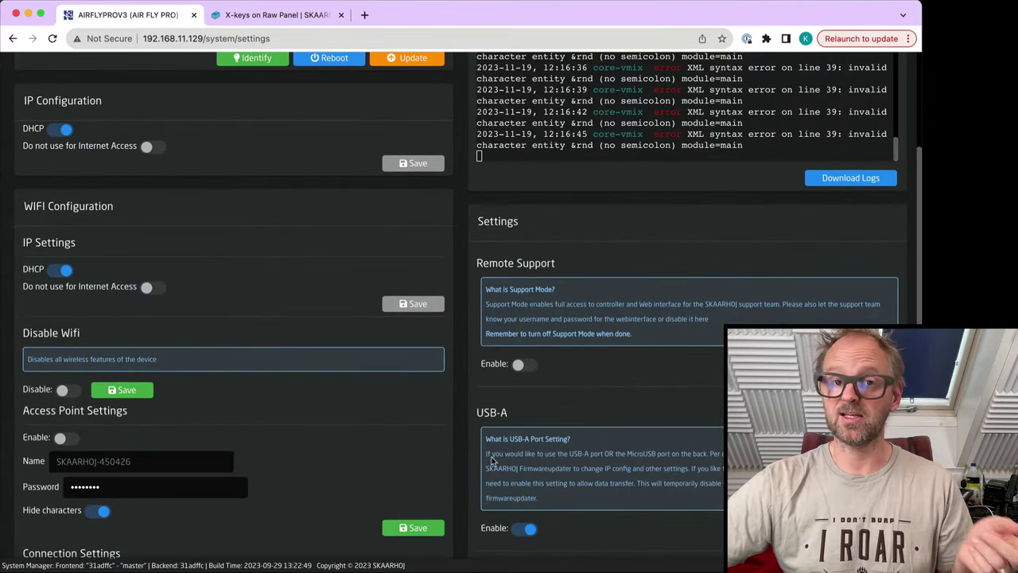
{"action": "scroll", "coordinate": [530, 313], "scroll_direction": "up", "scroll_amount": 5}
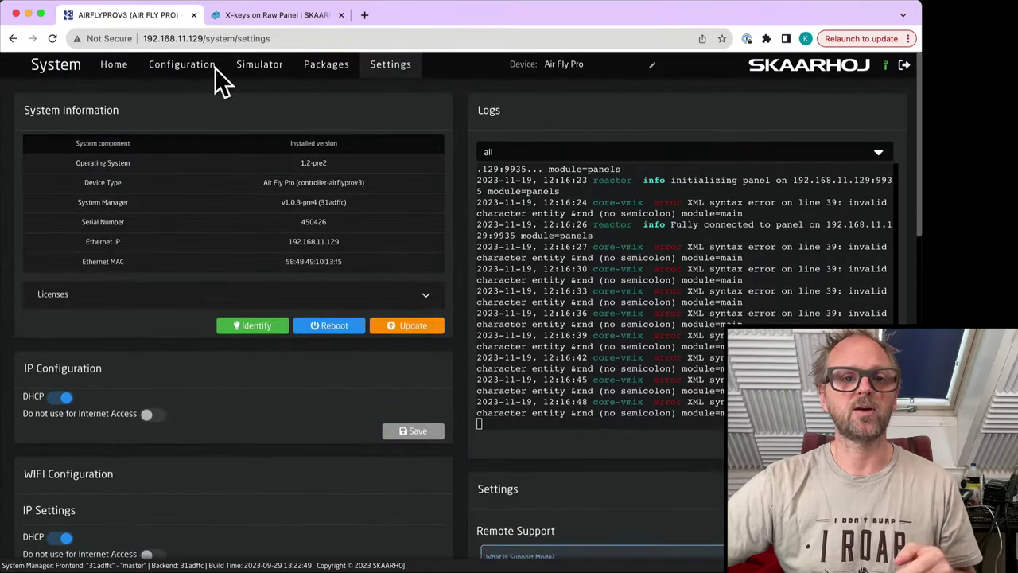
Step: Bring up the X-keys on Raw Panel wiki page and read its opening sections
{"action": "left_click", "coordinate": [118, 69]}
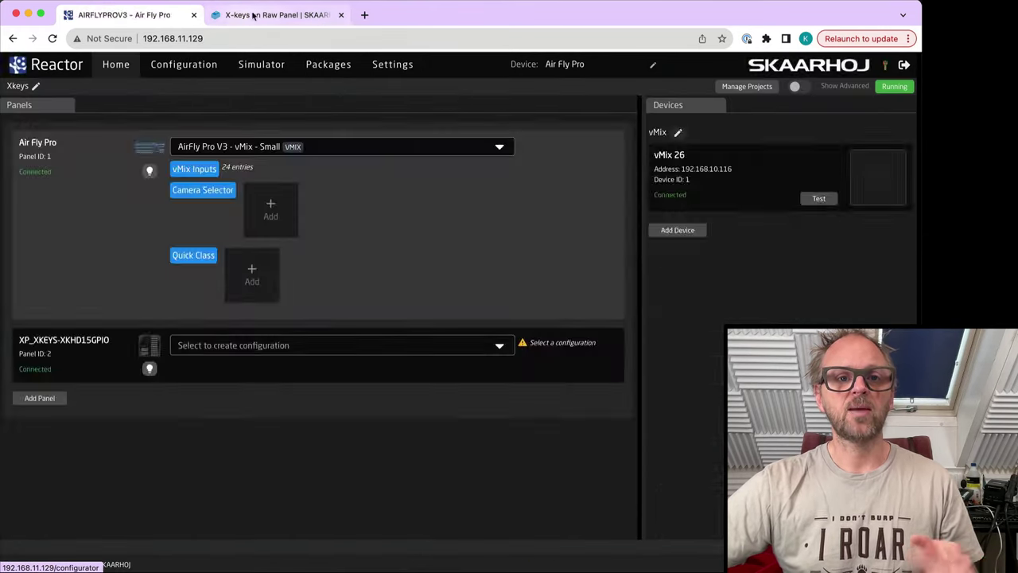
{"action": "left_click", "coordinate": [258, 14]}
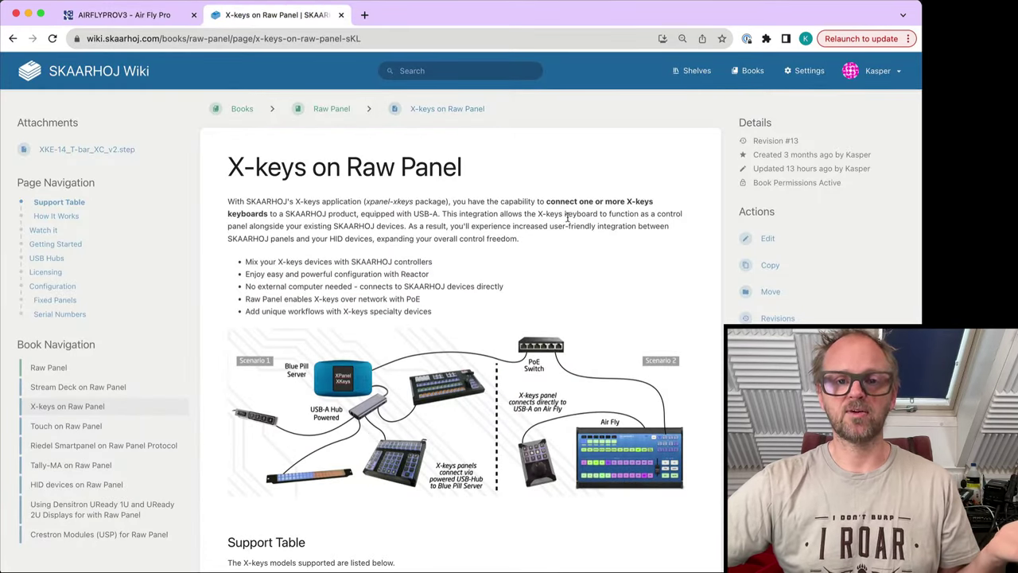
{"action": "scroll", "coordinate": [518, 234], "scroll_direction": "down", "scroll_amount": 3}
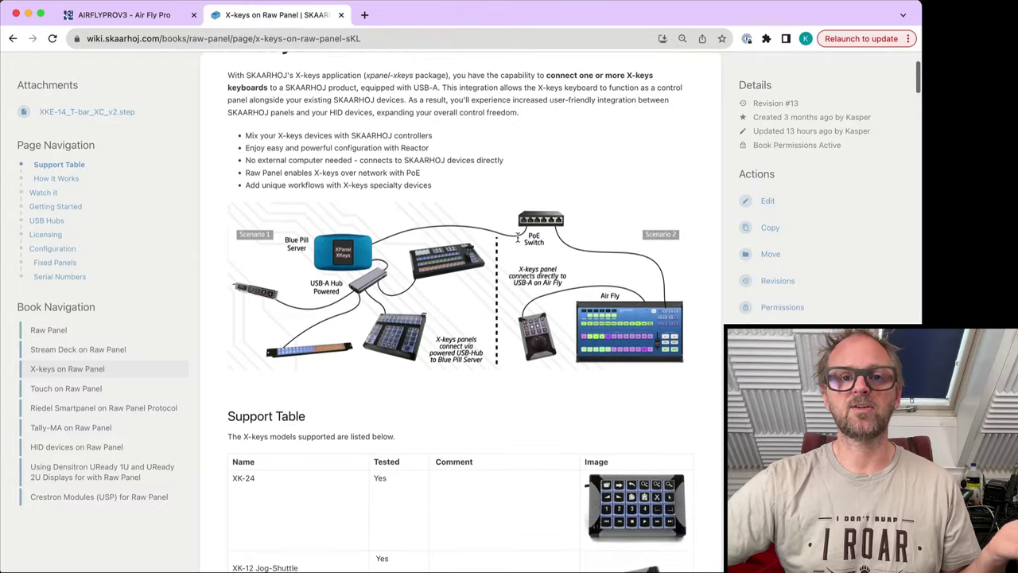
{"action": "scroll", "coordinate": [518, 237], "scroll_direction": "up", "scroll_amount": 1}
{"action": "scroll", "coordinate": [518, 239], "scroll_direction": "down", "scroll_amount": 10}
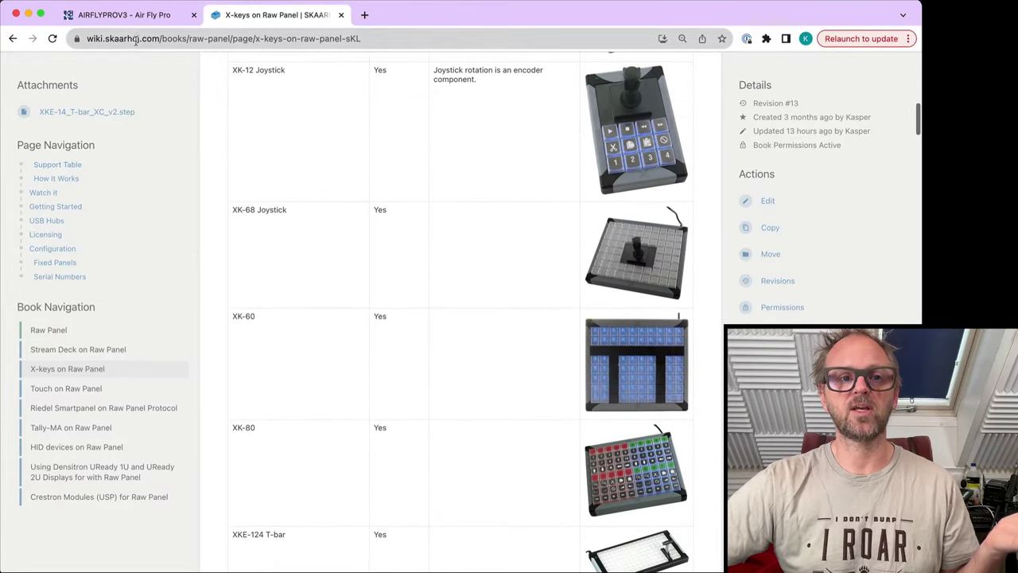
{"action": "scroll", "coordinate": [430, 211], "scroll_direction": "down", "scroll_amount": 10}
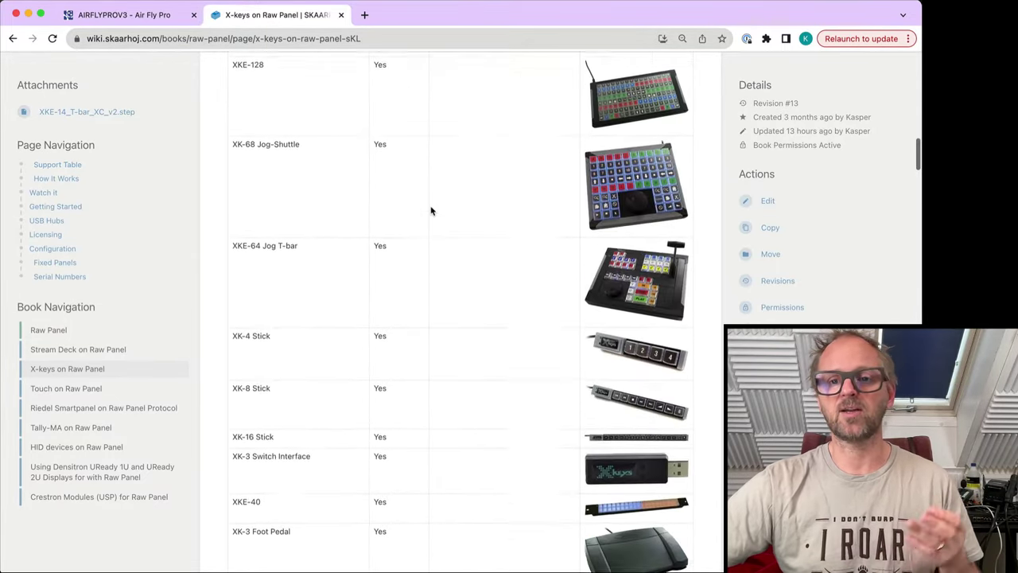
{"action": "scroll", "coordinate": [430, 211], "scroll_direction": "down", "scroll_amount": 18}
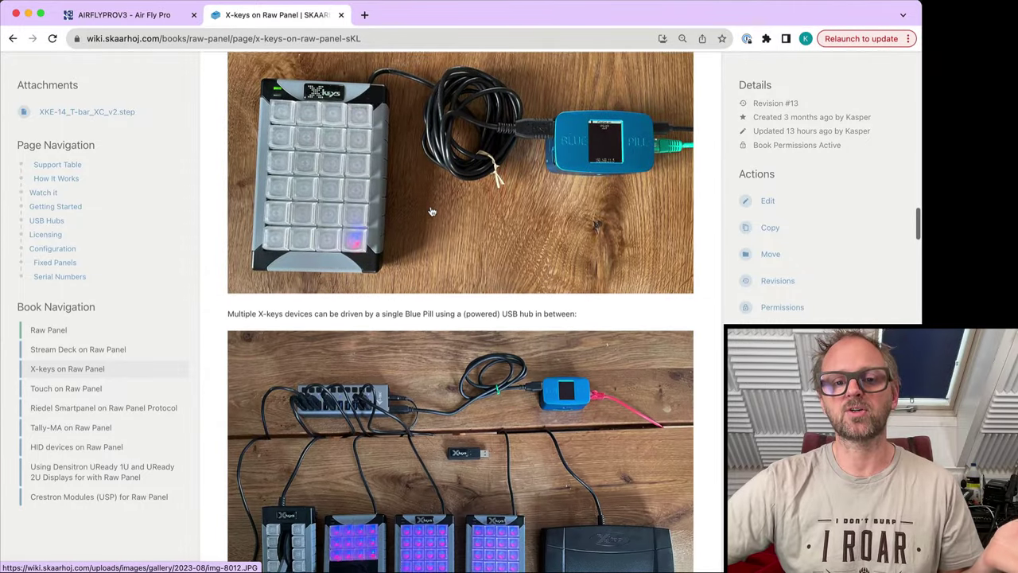
{"action": "scroll", "coordinate": [431, 211], "scroll_direction": "down", "scroll_amount": 3}
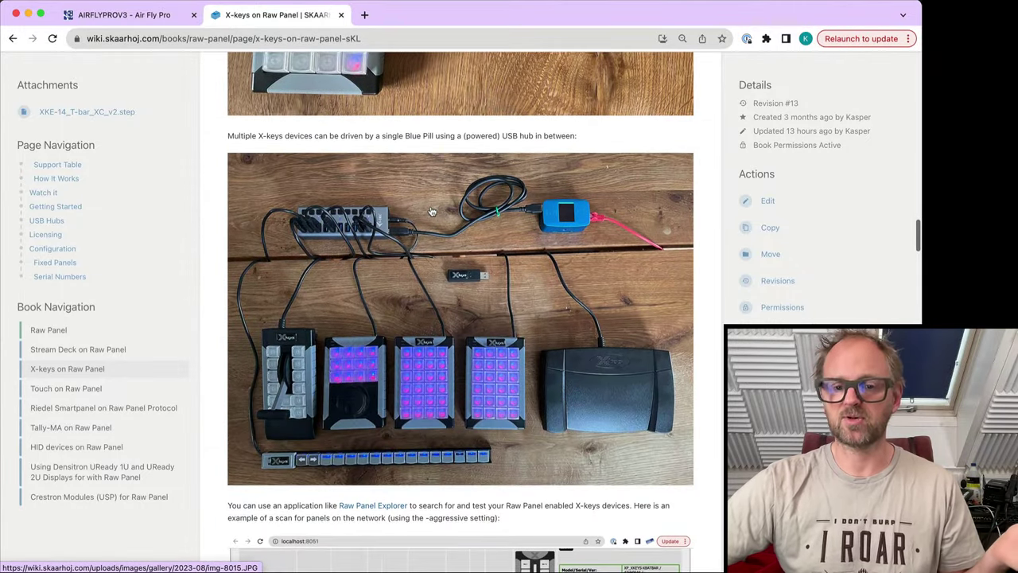
{"action": "scroll", "coordinate": [431, 211], "scroll_direction": "down", "scroll_amount": 8}
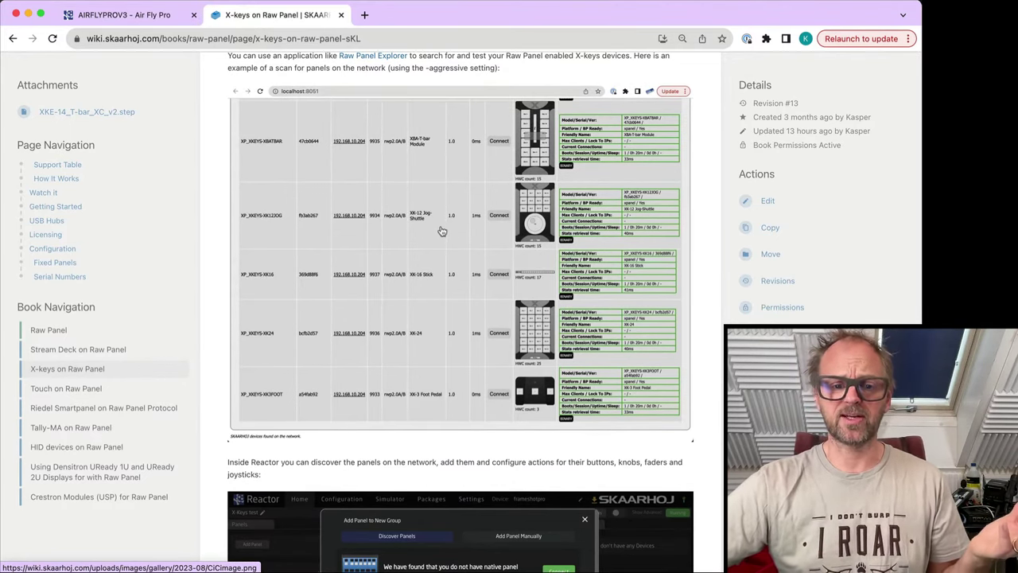
{"action": "scroll", "coordinate": [443, 231], "scroll_direction": "down", "scroll_amount": 5}
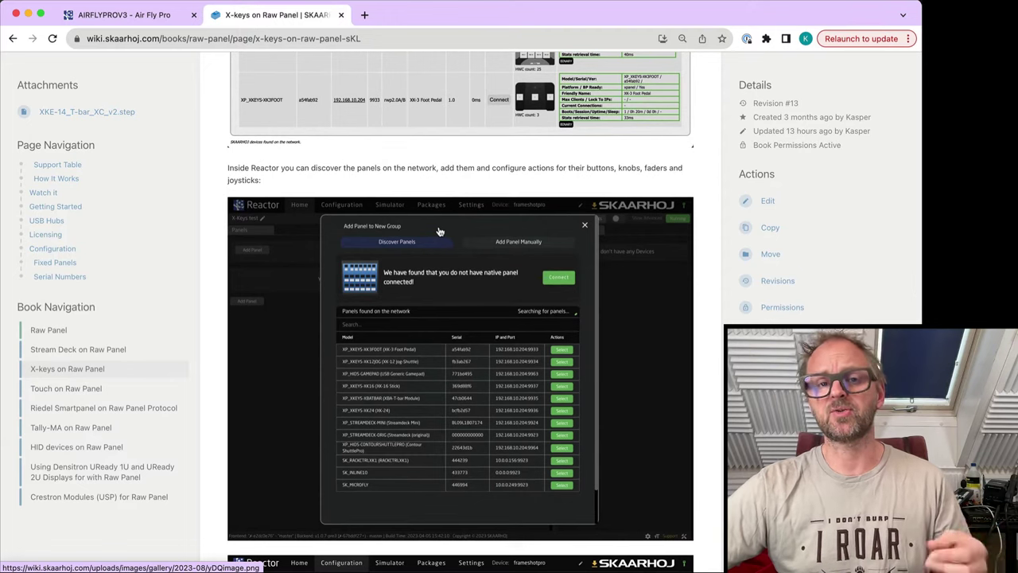
{"action": "scroll", "coordinate": [441, 231], "scroll_direction": "down", "scroll_amount": 1}
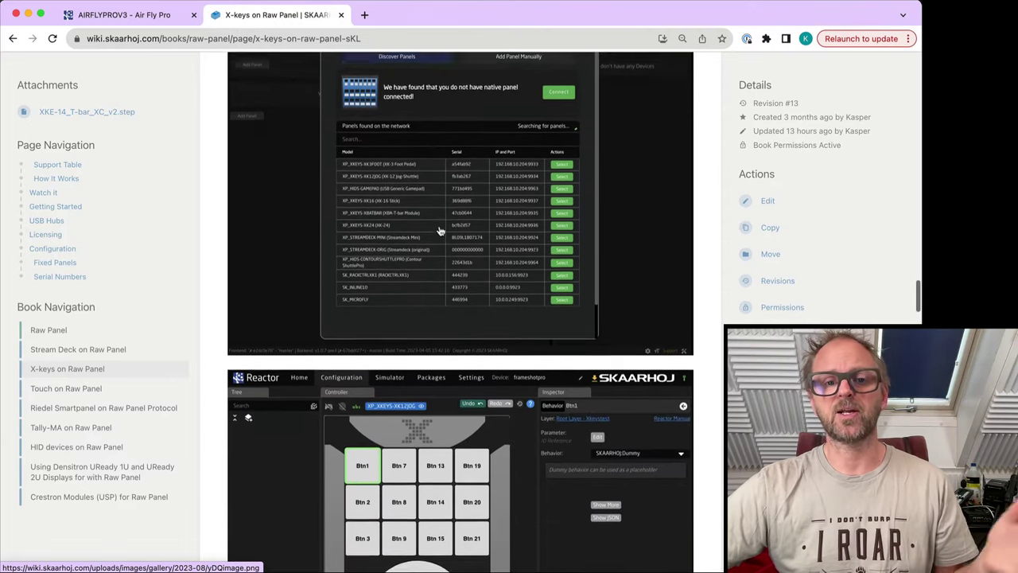
{"action": "scroll", "coordinate": [434, 229], "scroll_direction": "down", "scroll_amount": 3}
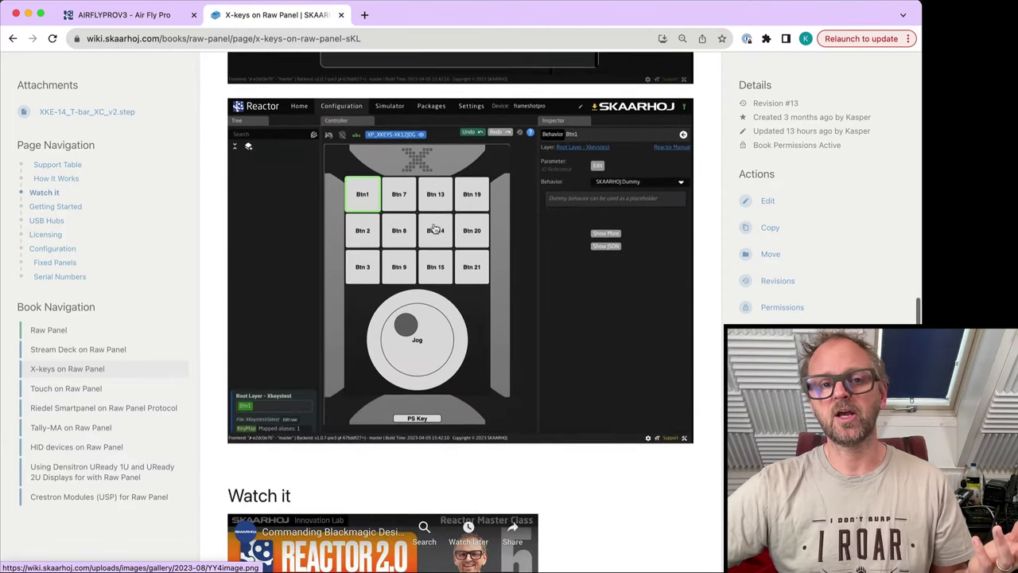
Step: Read on to the Serial Numbers section, then return to the AIRFLYPROV3 Reactor tab
{"action": "scroll", "coordinate": [423, 229], "scroll_direction": "down", "scroll_amount": 5}
{"action": "scroll", "coordinate": [425, 228], "scroll_direction": "down", "scroll_amount": 5}
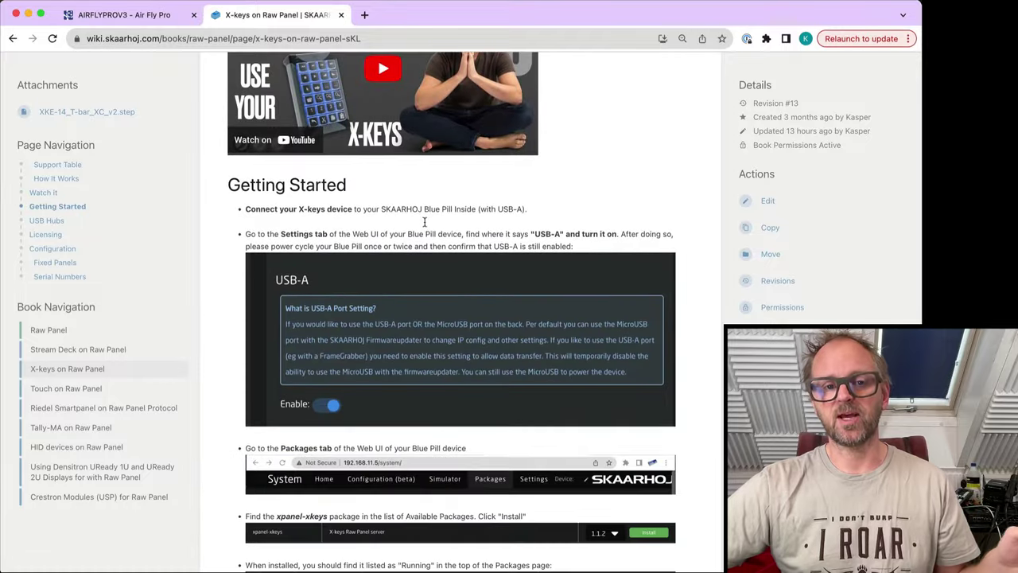
{"action": "scroll", "coordinate": [425, 231], "scroll_direction": "down", "scroll_amount": 12}
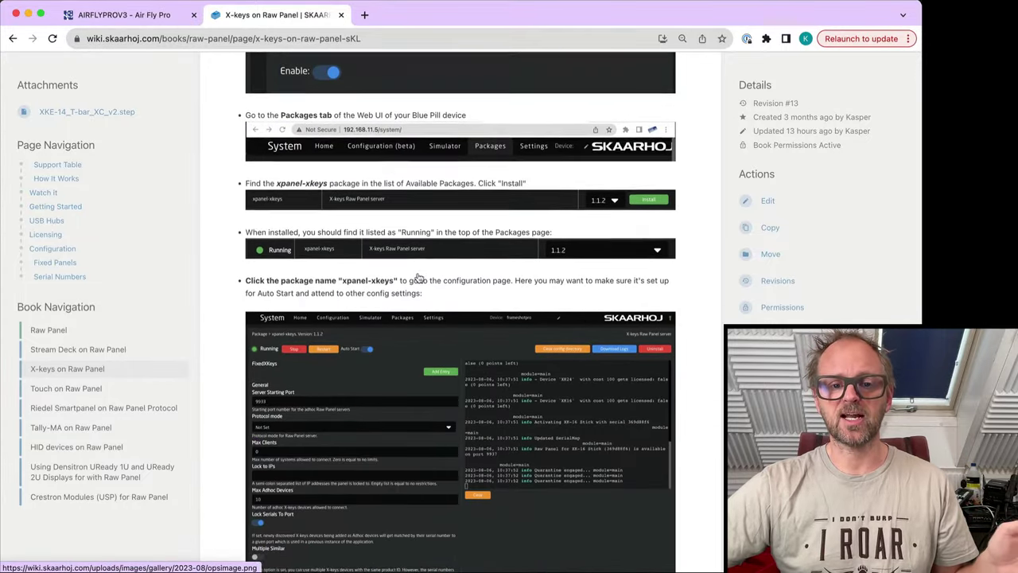
{"action": "scroll", "coordinate": [420, 277], "scroll_direction": "down", "scroll_amount": 20}
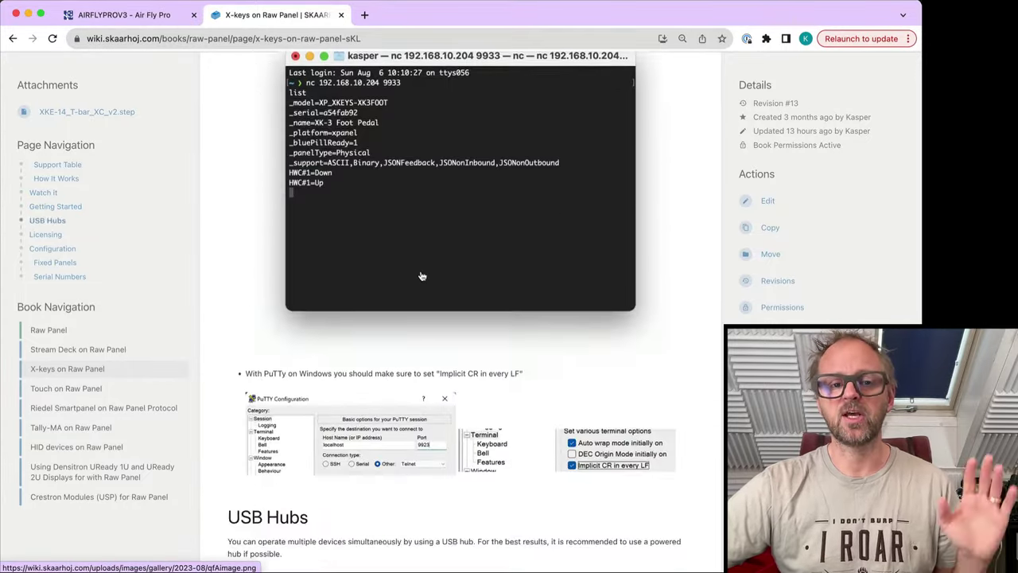
{"action": "scroll", "coordinate": [421, 274], "scroll_direction": "down", "scroll_amount": 6}
{"action": "scroll", "coordinate": [418, 255], "scroll_direction": "up", "scroll_amount": 1}
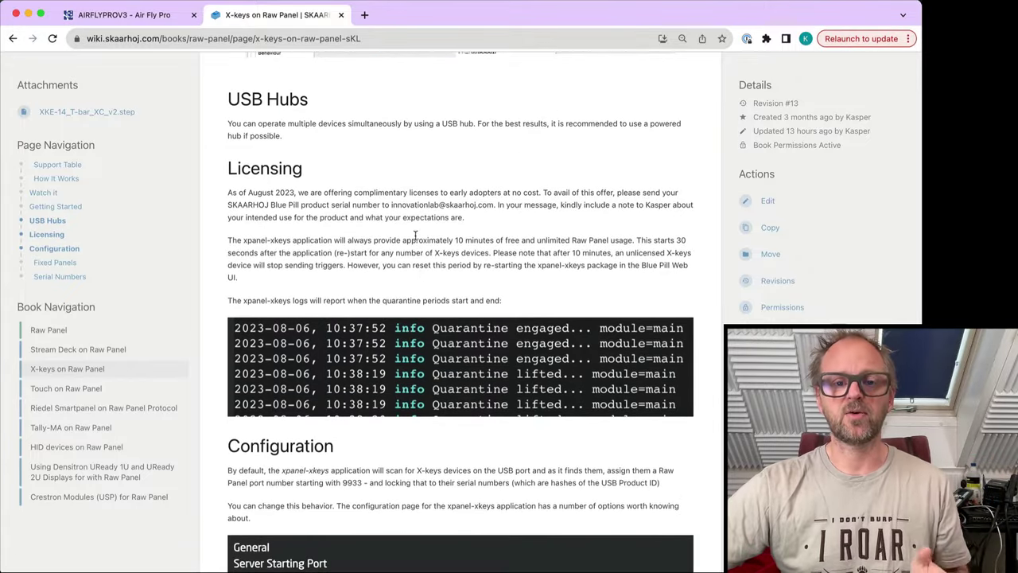
{"action": "scroll", "coordinate": [415, 240], "scroll_direction": "down", "scroll_amount": 5}
{"action": "scroll", "coordinate": [414, 241], "scroll_direction": "down", "scroll_amount": 4}
{"action": "scroll", "coordinate": [412, 239], "scroll_direction": "up", "scroll_amount": 7}
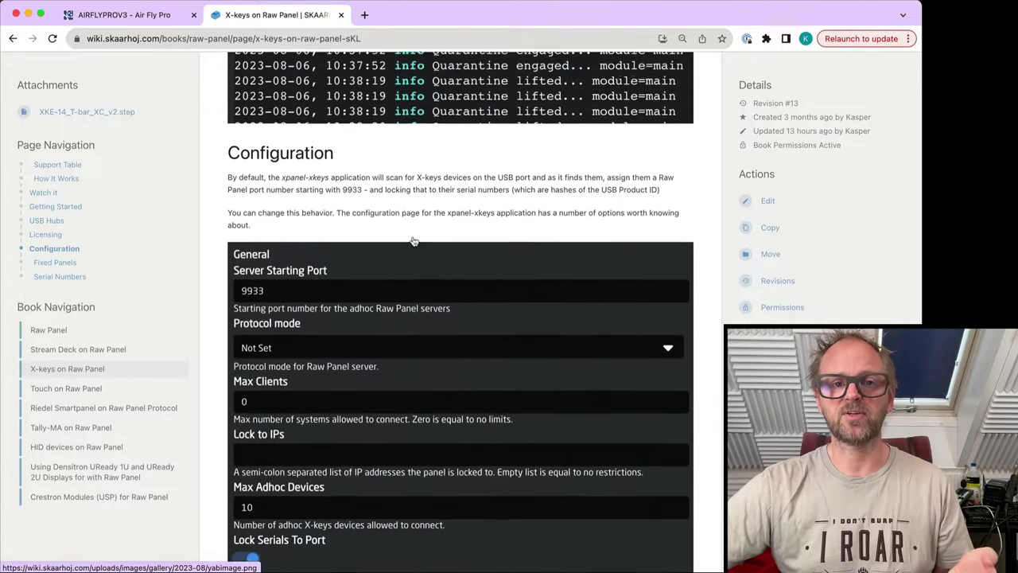
{"action": "scroll", "coordinate": [412, 241], "scroll_direction": "up", "scroll_amount": 1}
{"action": "scroll", "coordinate": [413, 241], "scroll_direction": "down", "scroll_amount": 15}
{"action": "scroll", "coordinate": [414, 241], "scroll_direction": "down", "scroll_amount": 12}
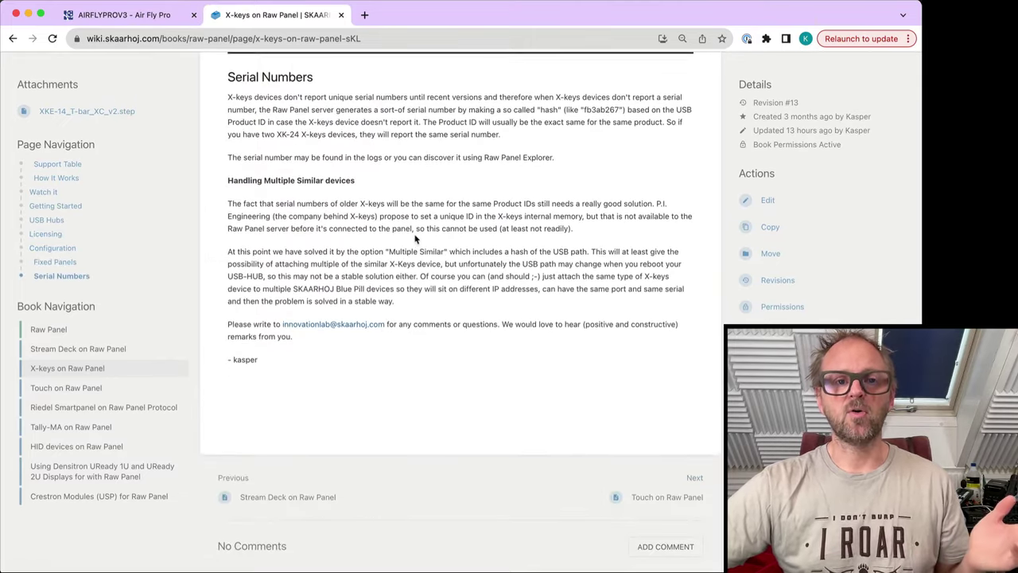
{"action": "left_click", "coordinate": [119, 16]}
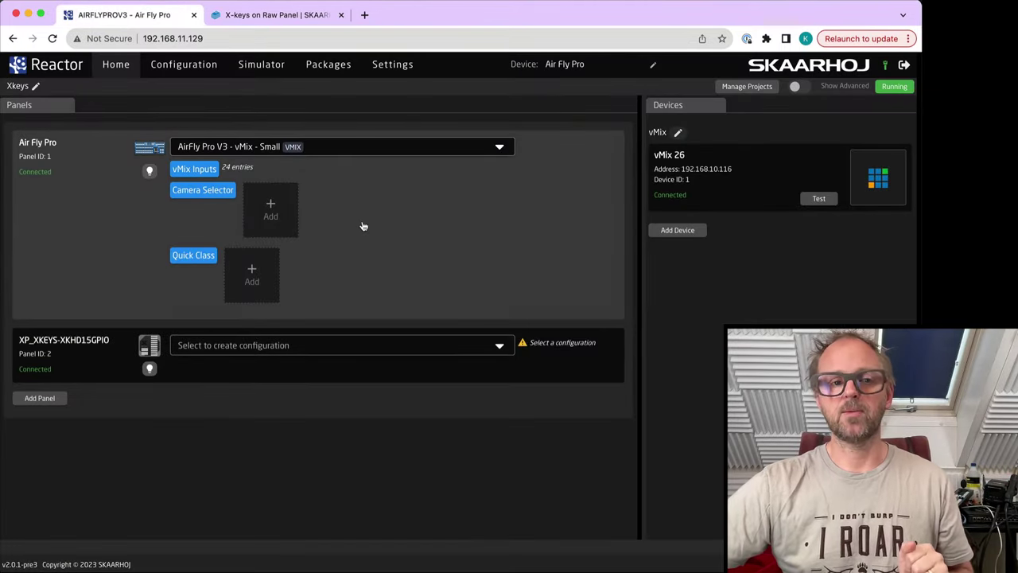
Step: Create a custom configuration named 'Xkey' for the XP_XKEYS-XKHD15GPIO panel
{"action": "left_click", "coordinate": [194, 69]}
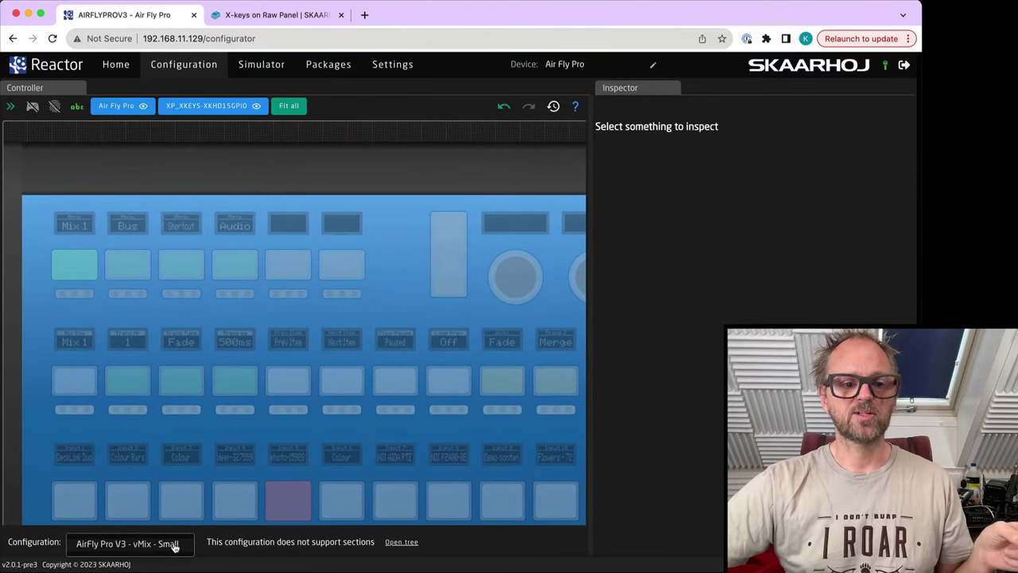
{"action": "left_click", "coordinate": [116, 70]}
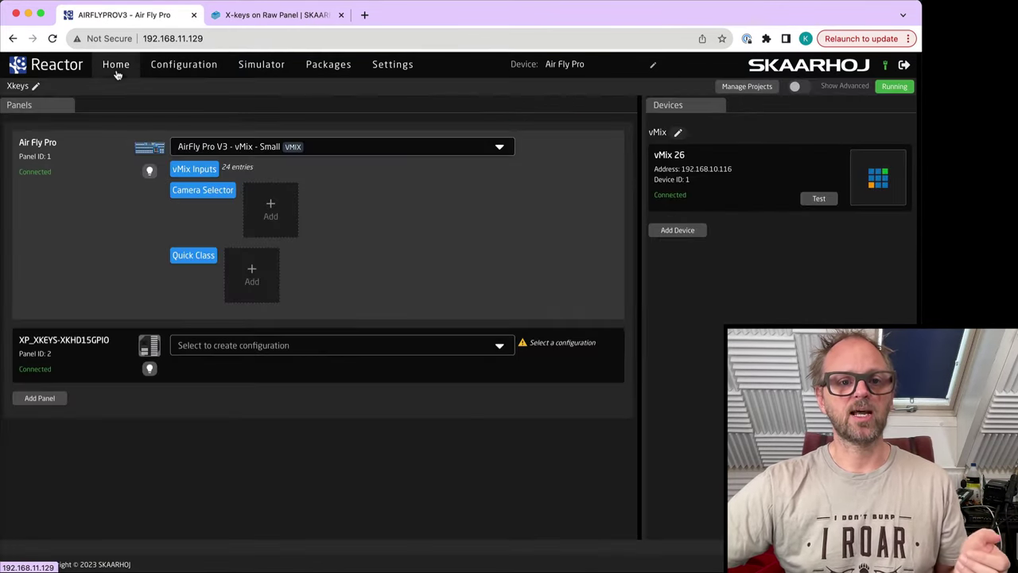
{"action": "left_click", "coordinate": [271, 350]}
{"action": "left_click", "coordinate": [255, 368]}
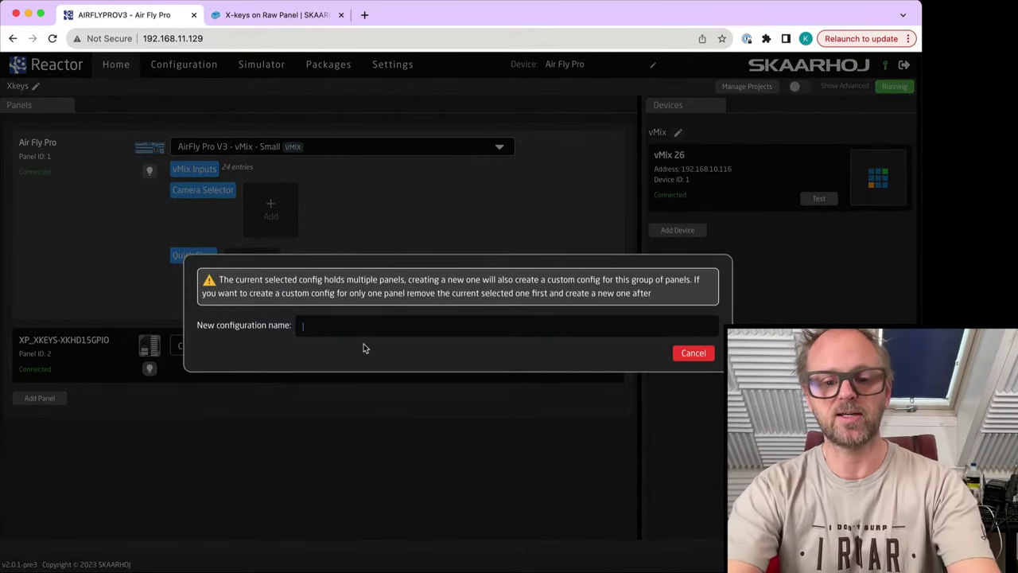
{"action": "type", "text": "X"}
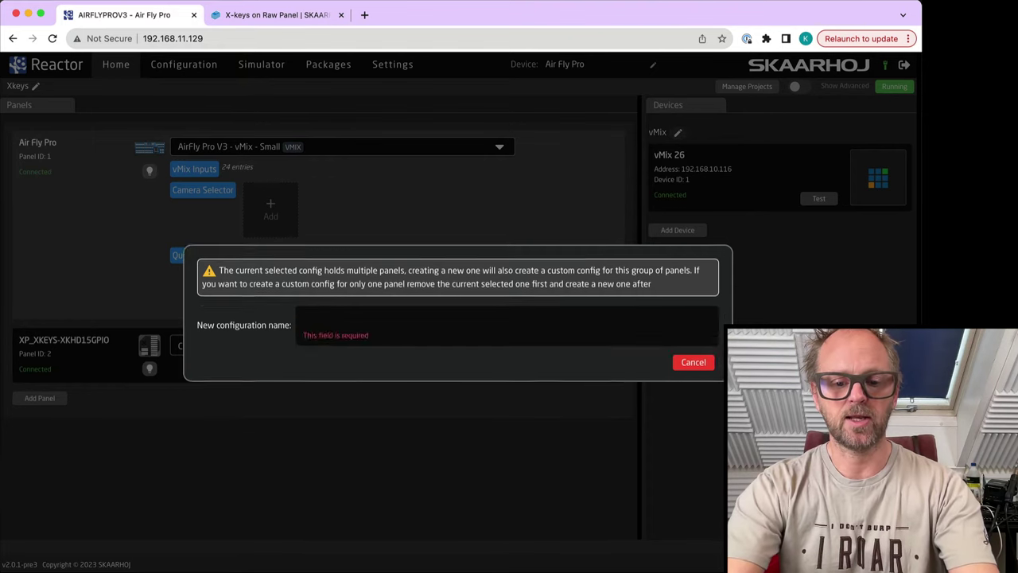
{"action": "type", "text": "keys"}
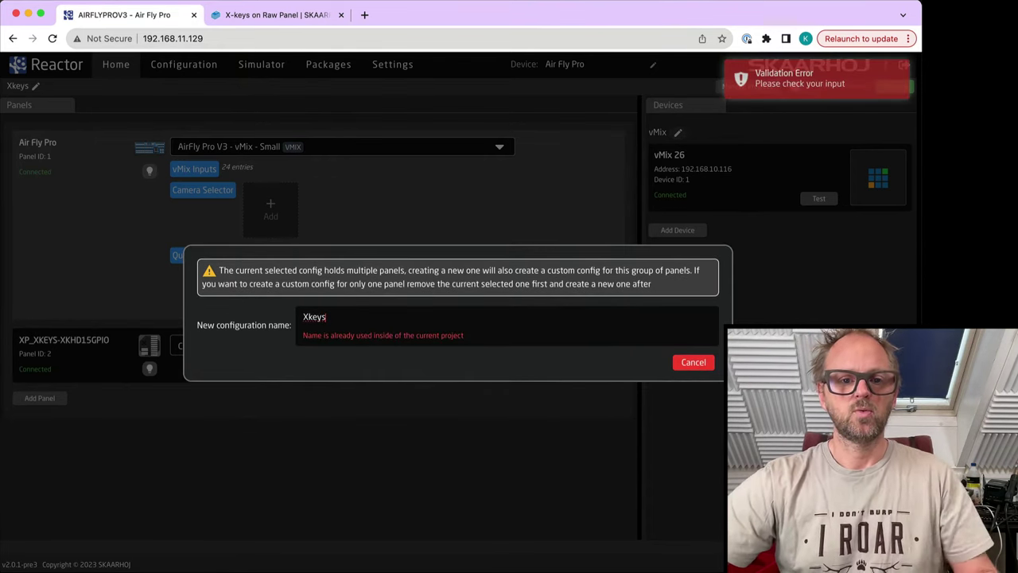
{"action": "key", "text": "BackSpace"}
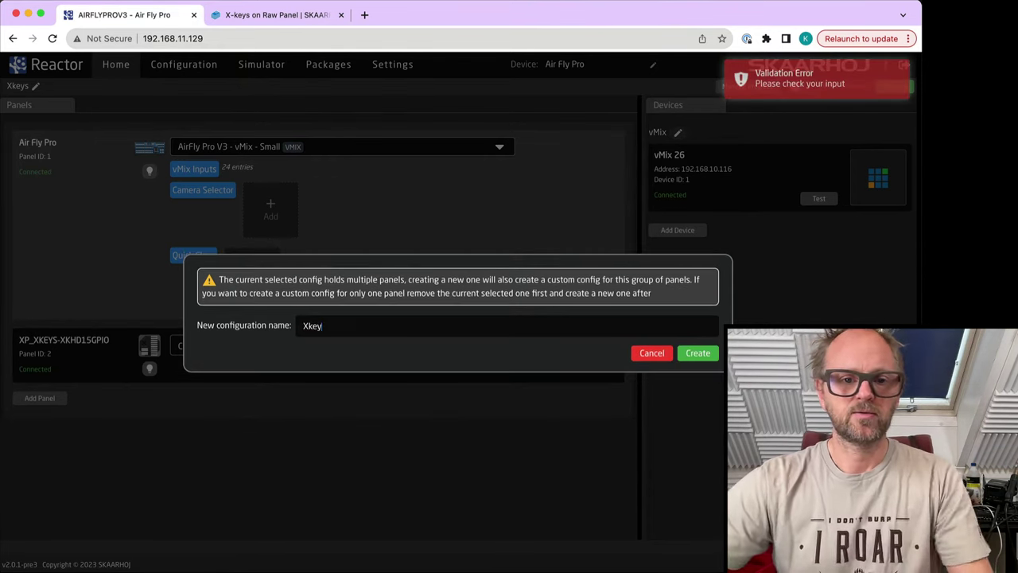
{"action": "left_click", "coordinate": [691, 354]}
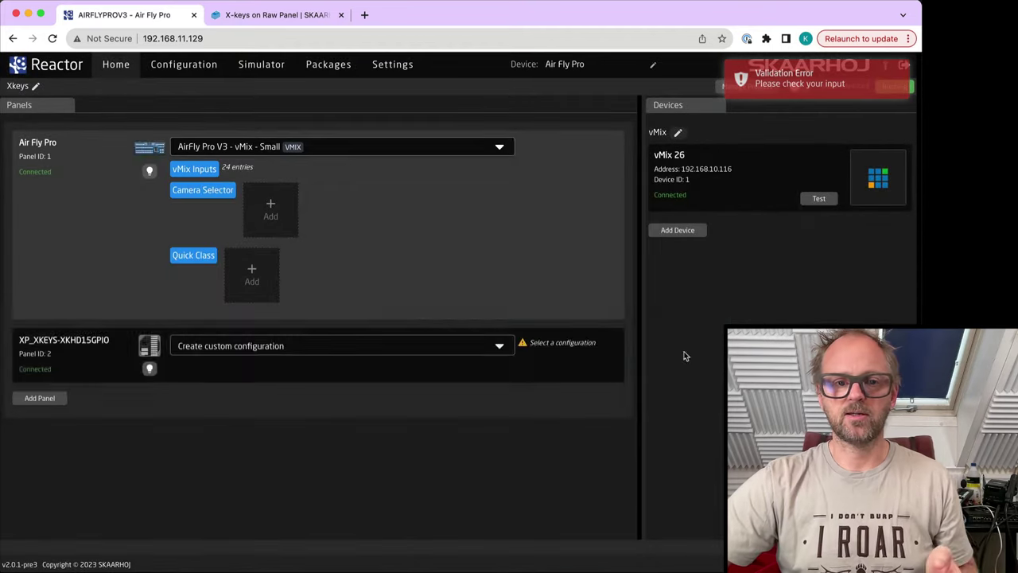
Step: Edit the Xkey configuration in the configurator, zoomed in on the GPIO panel's IO ports
{"action": "left_click", "coordinate": [189, 73]}
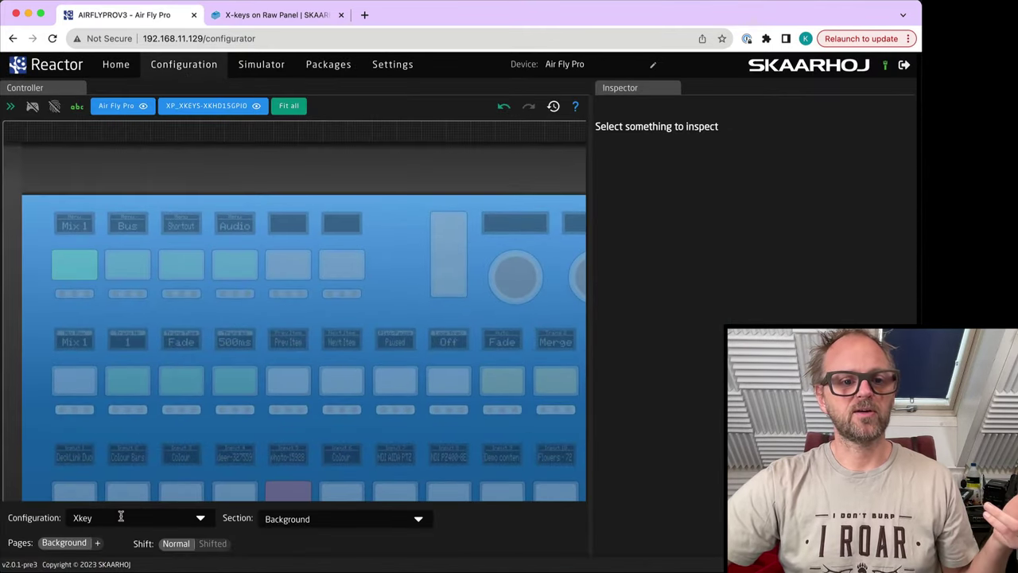
{"action": "left_click", "coordinate": [121, 516]}
{"action": "left_click", "coordinate": [90, 534]}
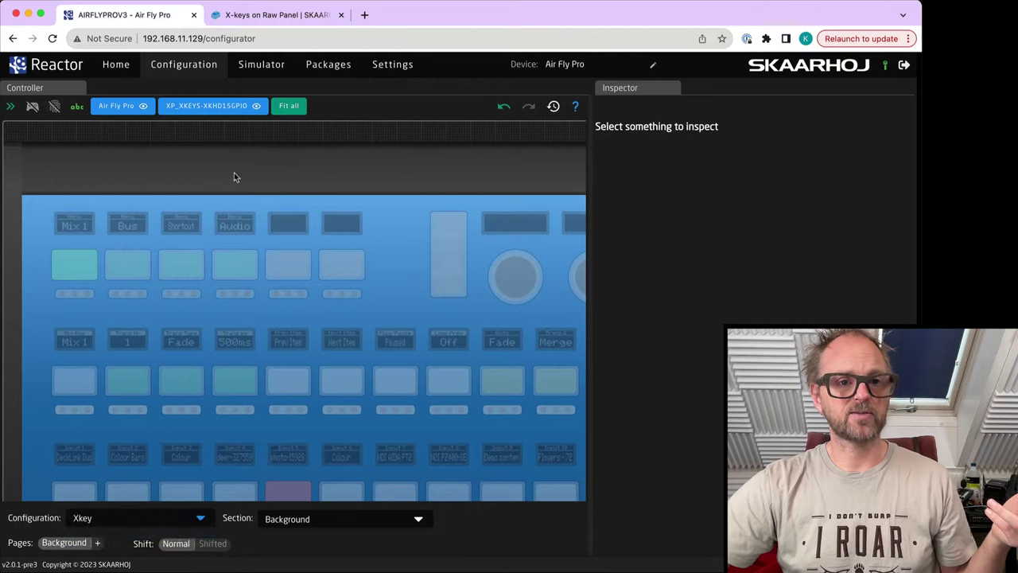
{"action": "left_click", "coordinate": [206, 111]}
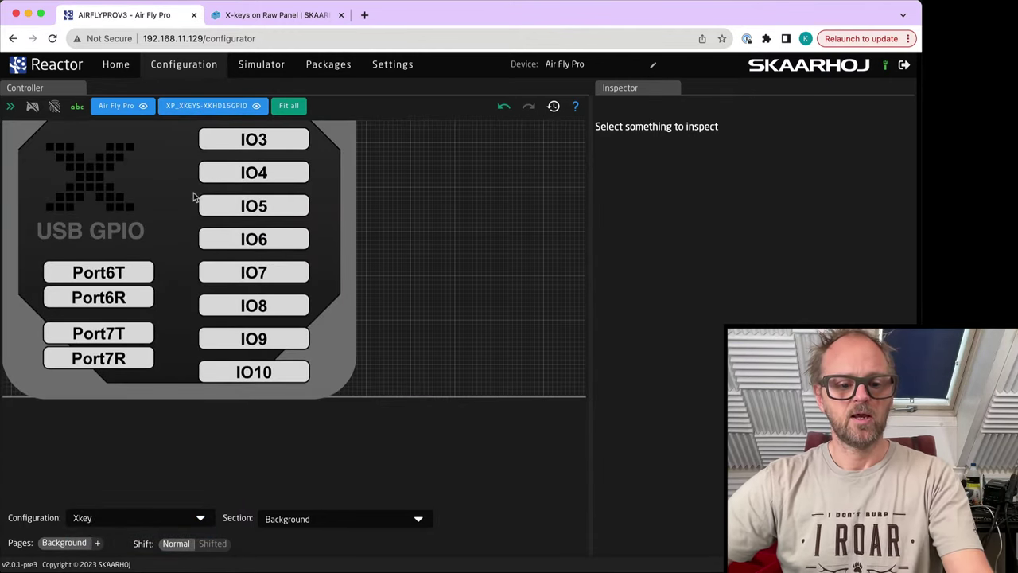
{"action": "left_click_drag", "start_coordinate": [196, 200], "coordinate": [257, 292]}
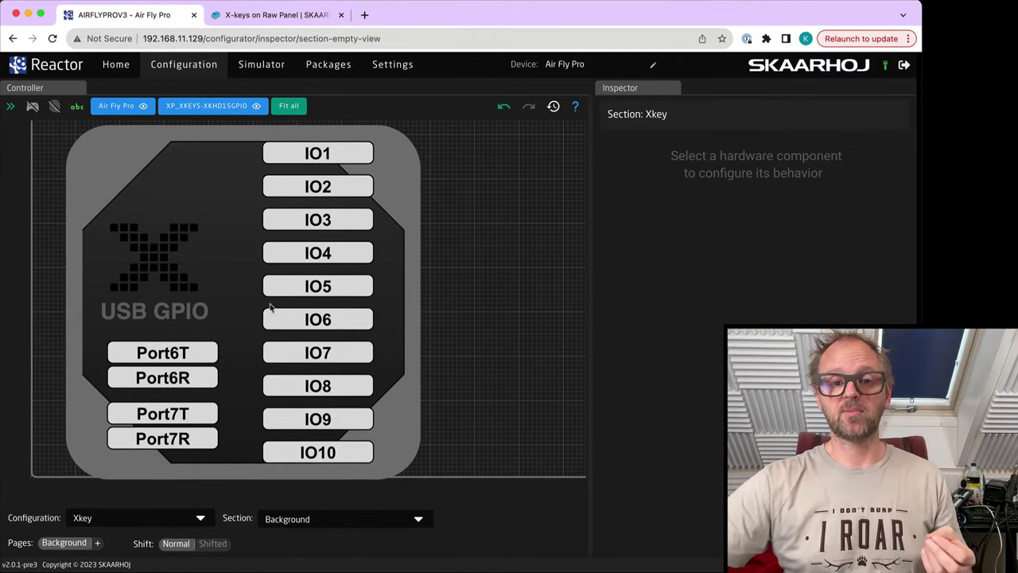
Step: Assign IO6 the vMix 26 Program Preview 'Set Program' behavior with Mix Row 1
{"action": "left_click", "coordinate": [298, 320]}
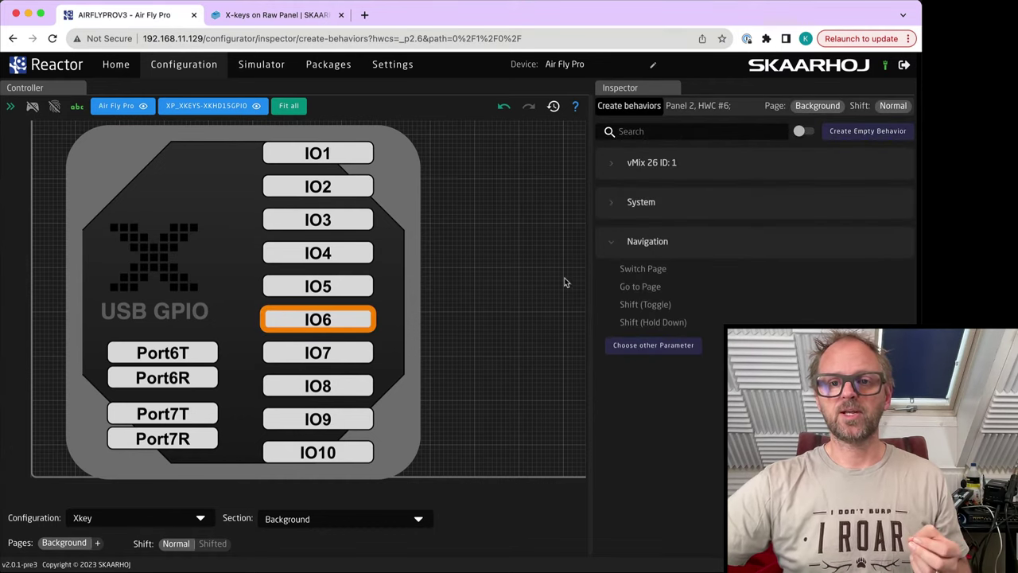
{"action": "left_click", "coordinate": [609, 162]}
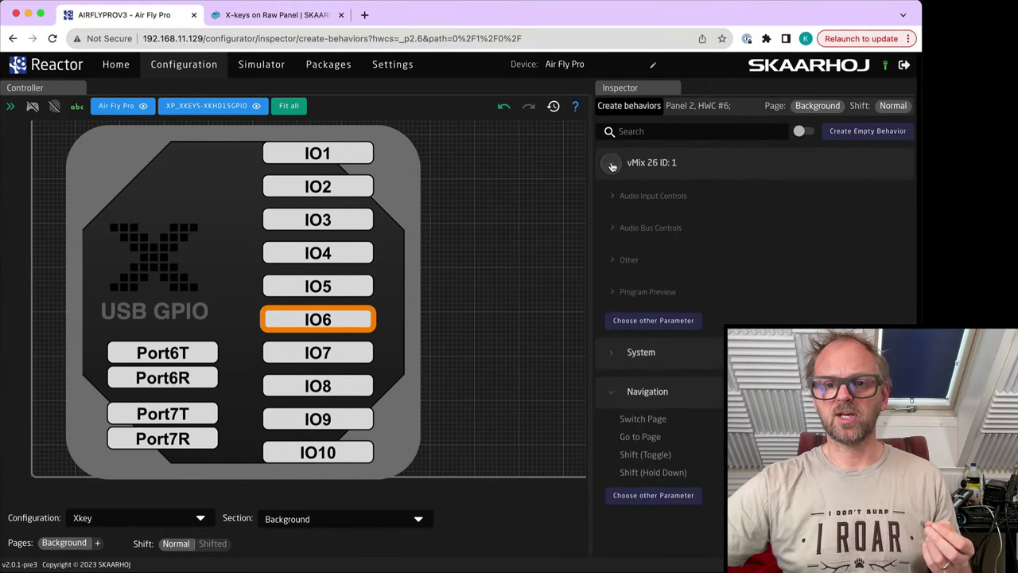
{"action": "left_click", "coordinate": [612, 293]}
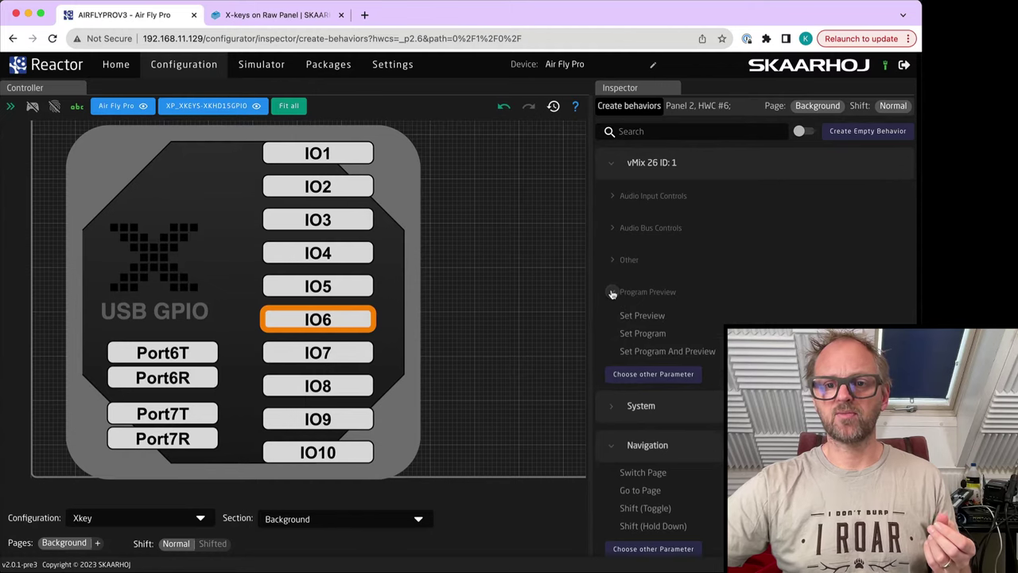
{"action": "left_click", "coordinate": [645, 334]}
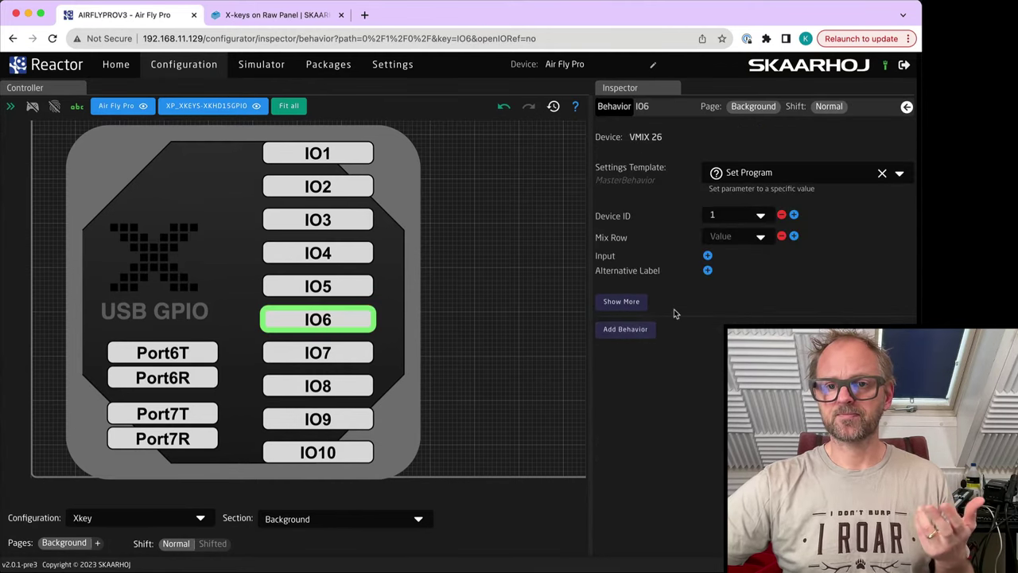
{"action": "left_click", "coordinate": [761, 237]}
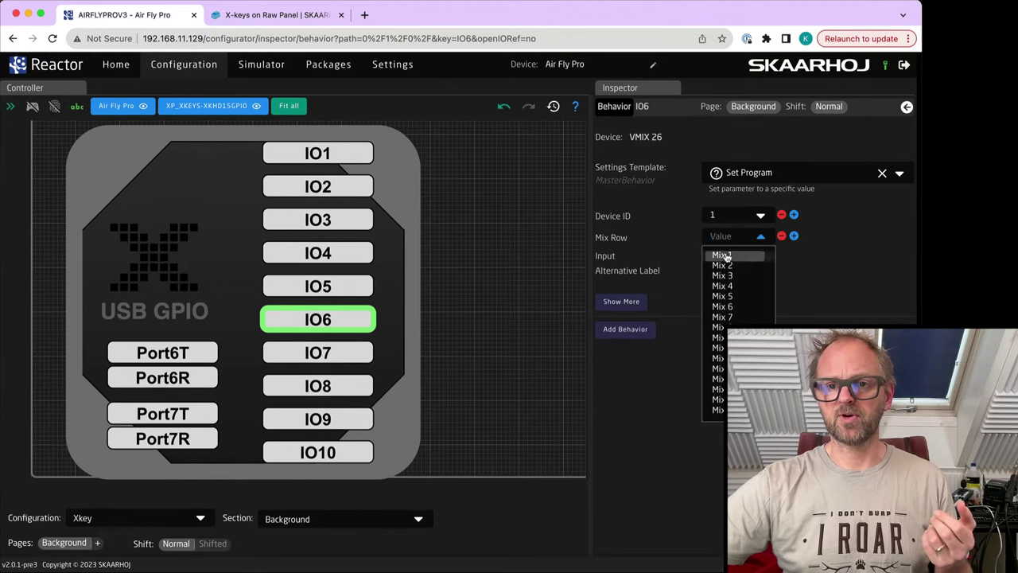
{"action": "left_click", "coordinate": [725, 253]}
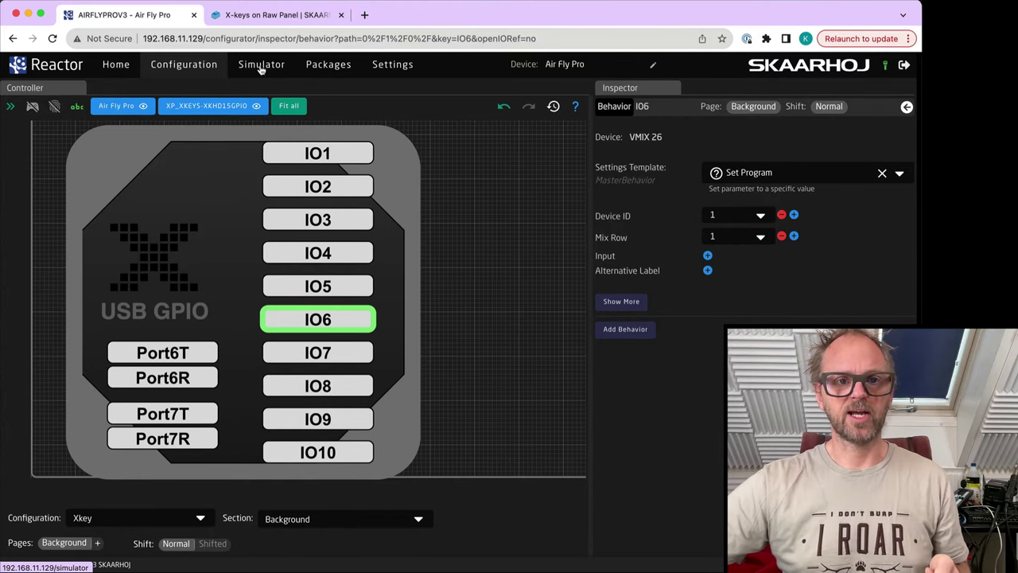
Step: Show the Air Fly Pro panel in the Simulator view
{"action": "left_click", "coordinate": [261, 67]}
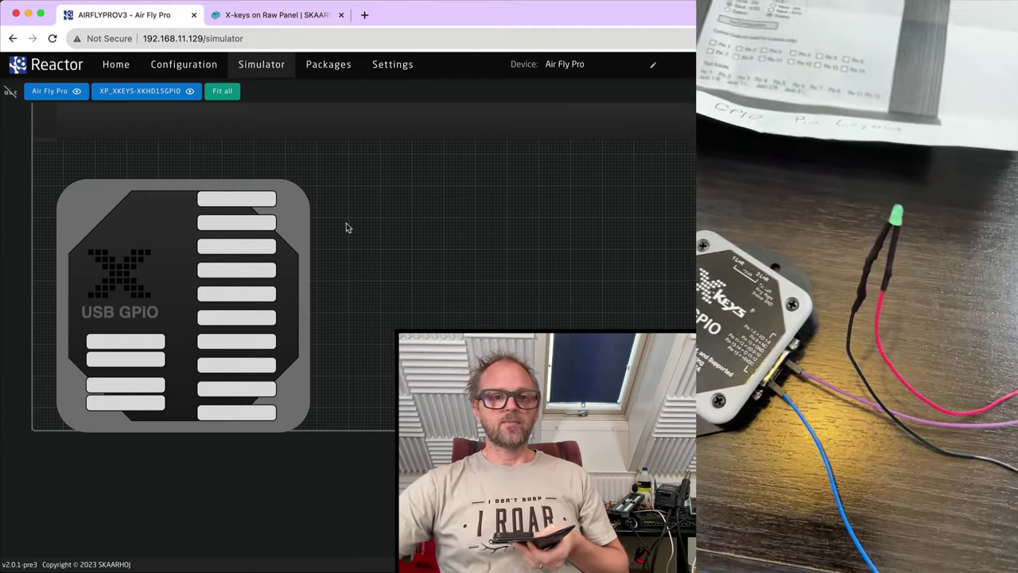
{"action": "right_click", "coordinate": [312, 165]}
{"action": "left_click", "coordinate": [62, 93]}
{"action": "left_click", "coordinate": [62, 93]}
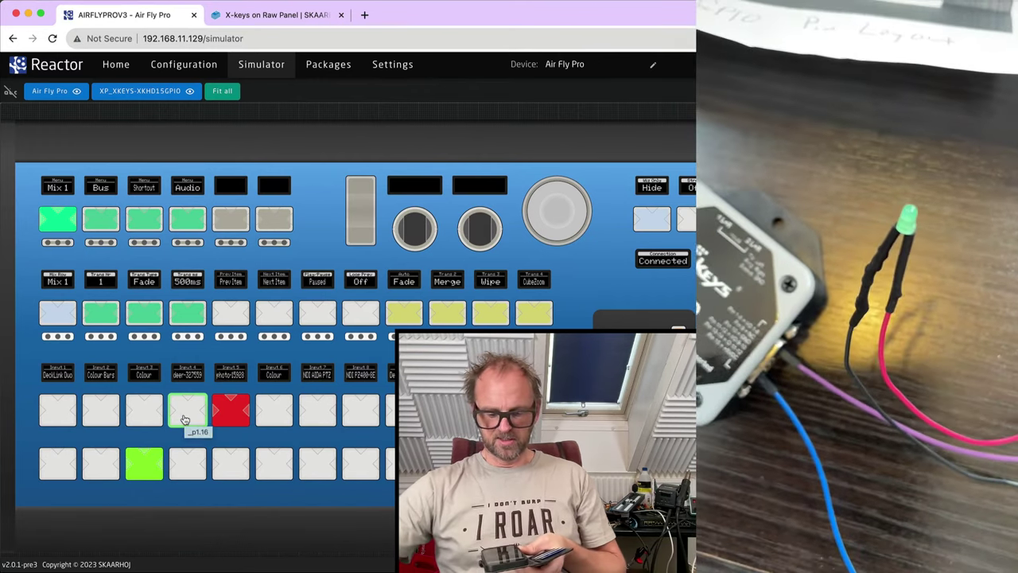
Step: Cut vMix inputs 4, 3, 2 and 1 to program in turn on the simulated panel
{"action": "left_click", "coordinate": [185, 413]}
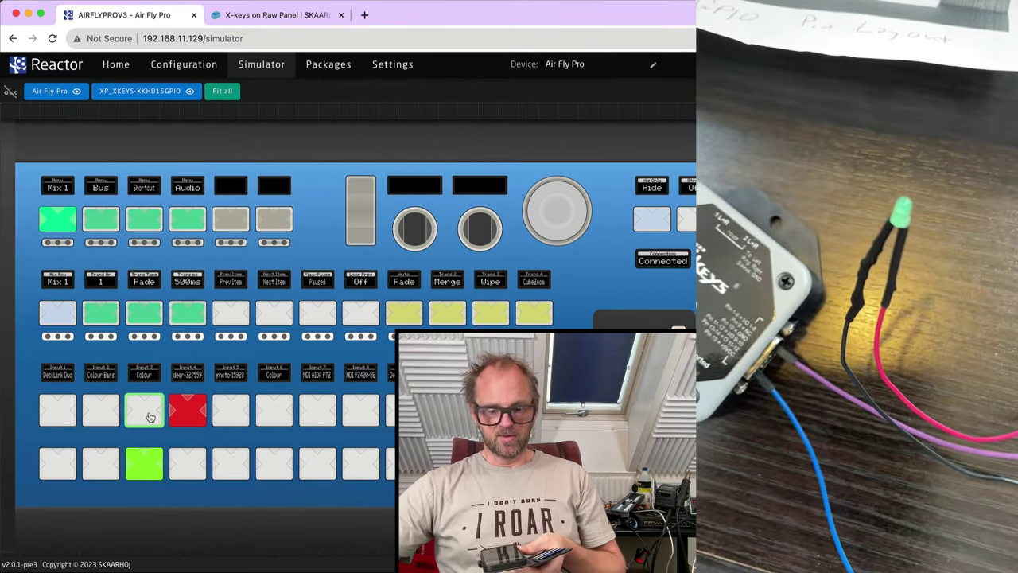
{"action": "left_click", "coordinate": [150, 417]}
{"action": "left_click", "coordinate": [102, 417]}
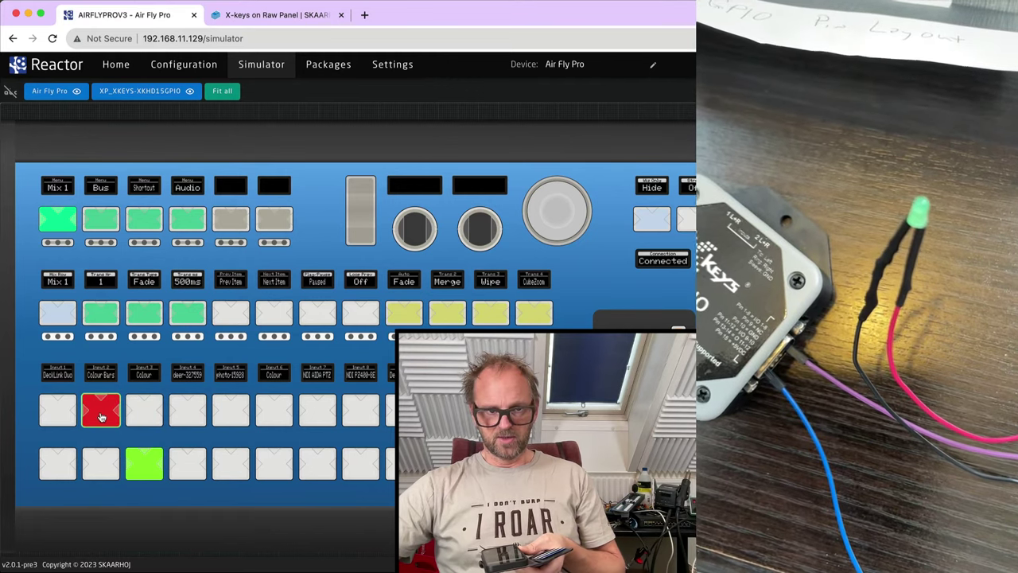
{"action": "left_click", "coordinate": [60, 414]}
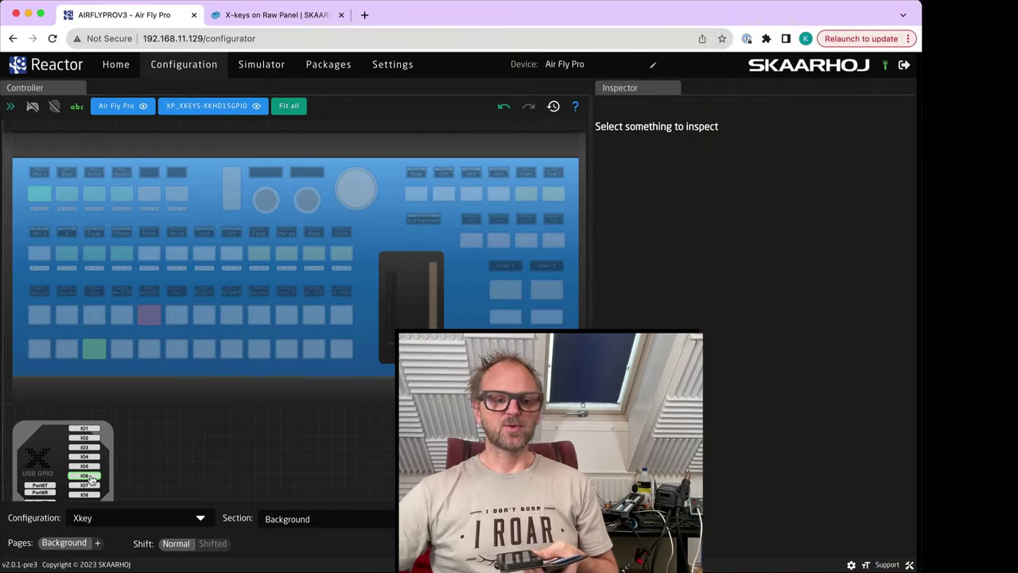
Step: Add an Input parameter set to Input 1 to IO6's Set Program behavior, then view the simulator
{"action": "left_click", "coordinate": [83, 476]}
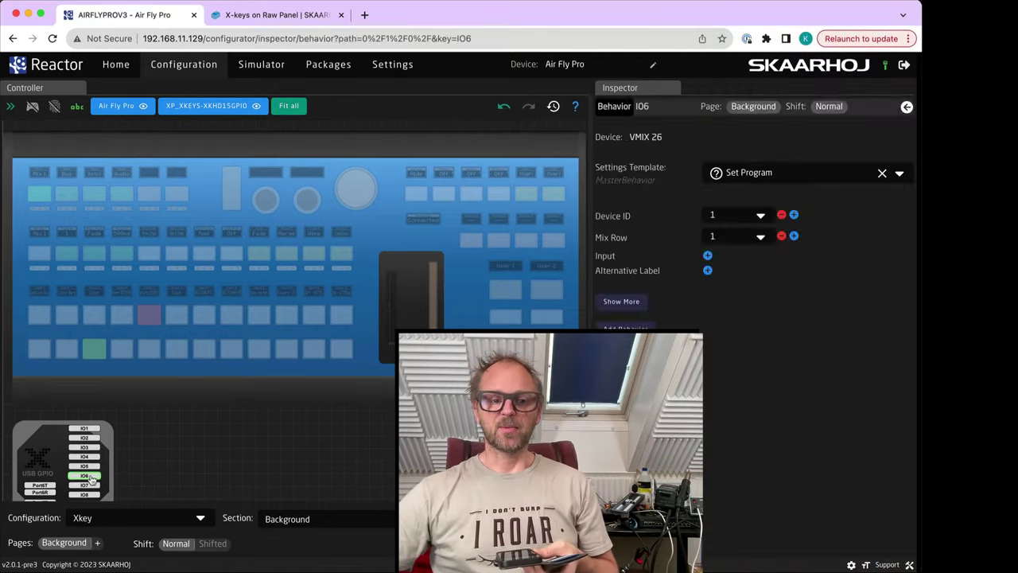
{"action": "scroll", "coordinate": [81, 481], "scroll_direction": "up", "scroll_amount": 5}
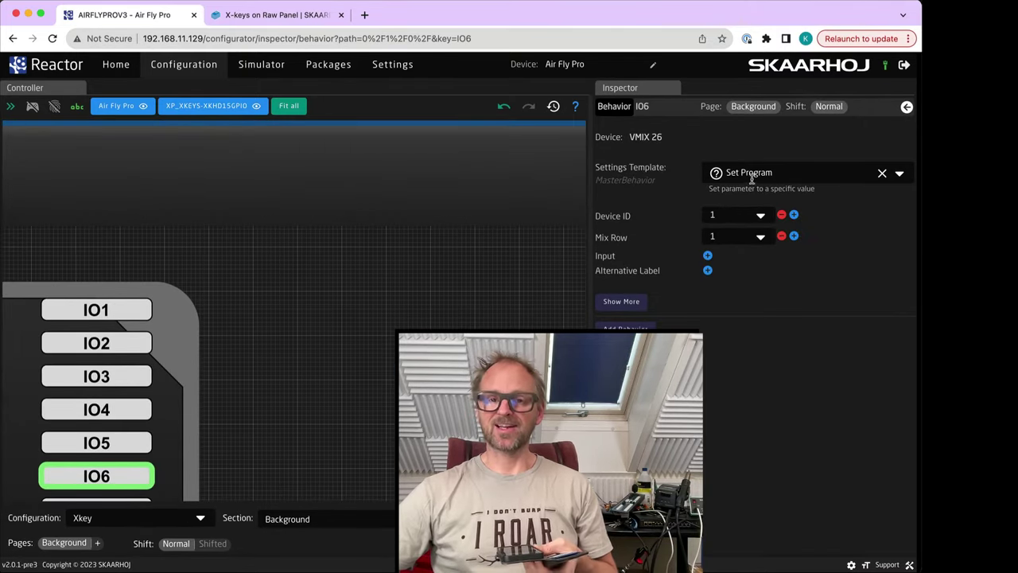
{"action": "left_click", "coordinate": [708, 256]}
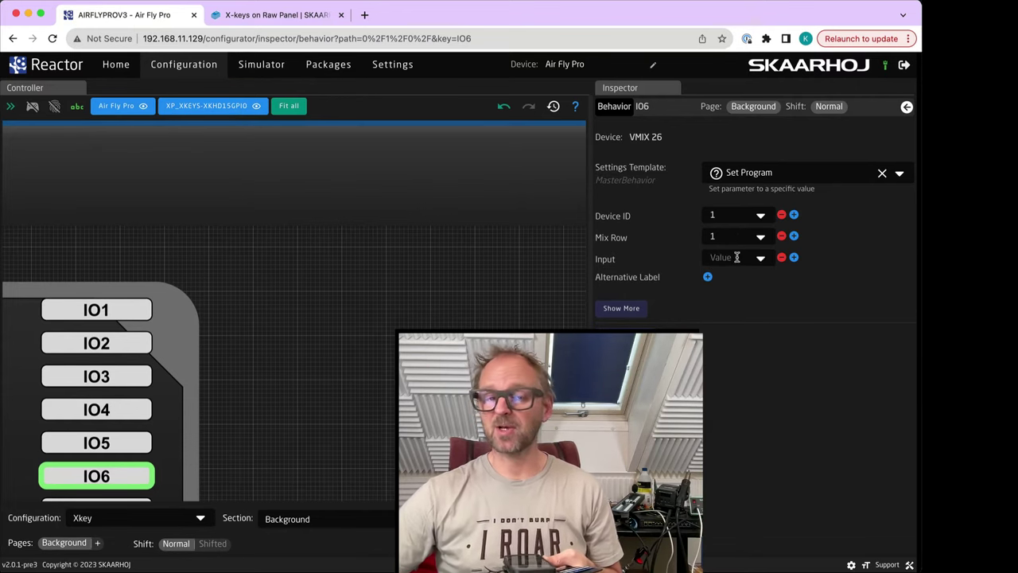
{"action": "left_click", "coordinate": [737, 257]}
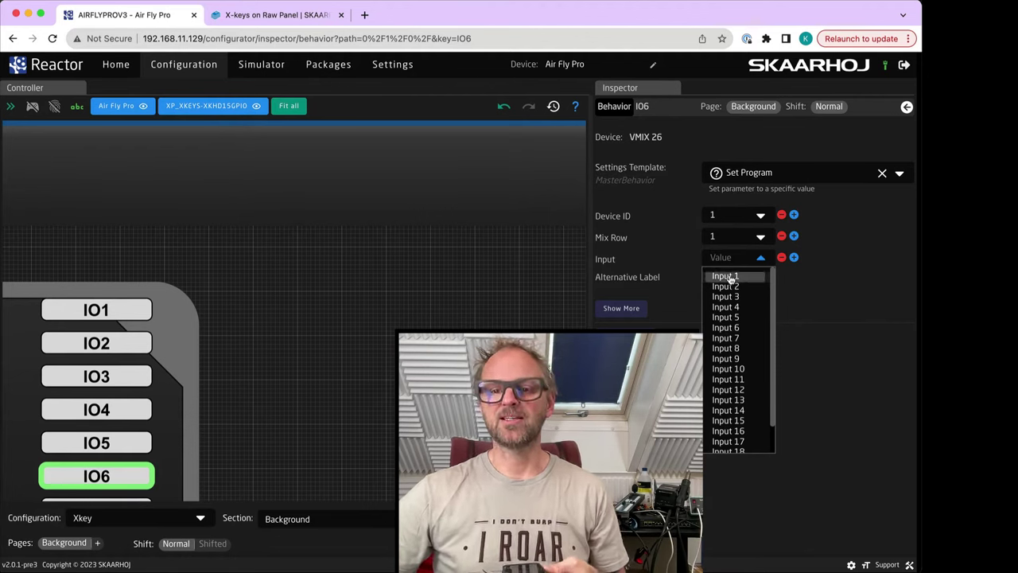
{"action": "left_click", "coordinate": [730, 276]}
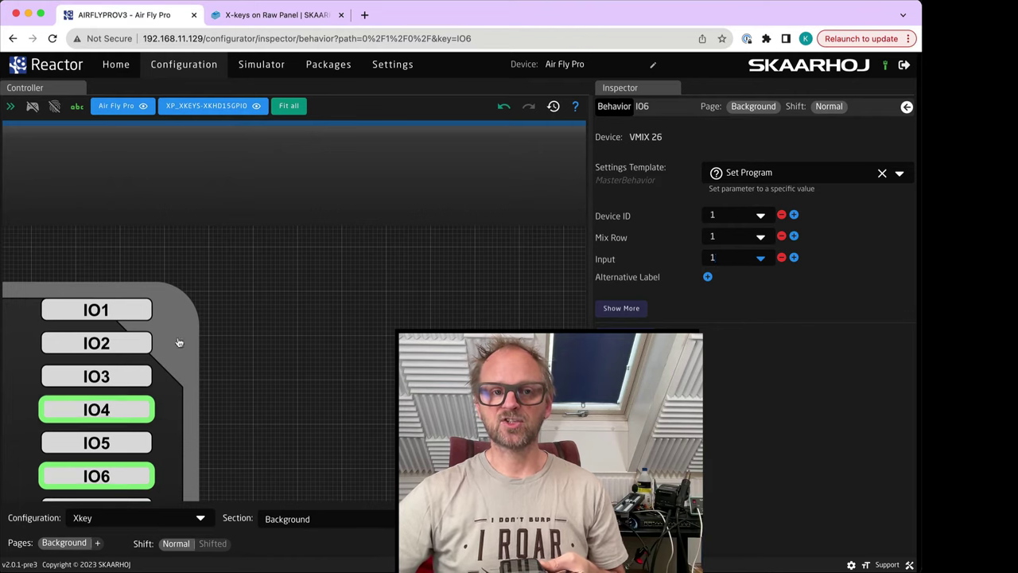
{"action": "left_click", "coordinate": [269, 72]}
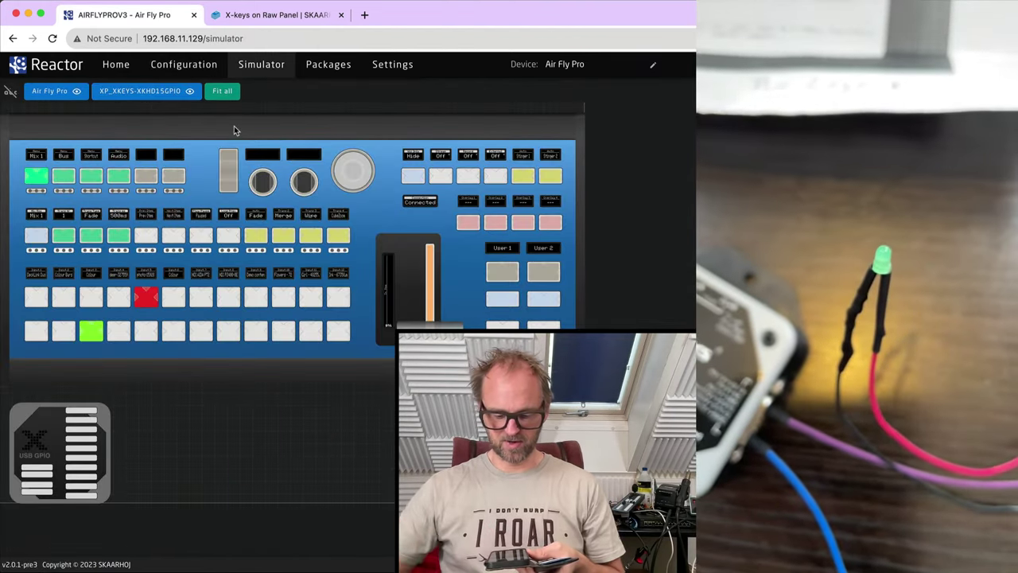
Step: Cut the row-three inputs 4, 3, 2 and 1 to vMix program in turn
{"action": "left_click", "coordinate": [117, 300]}
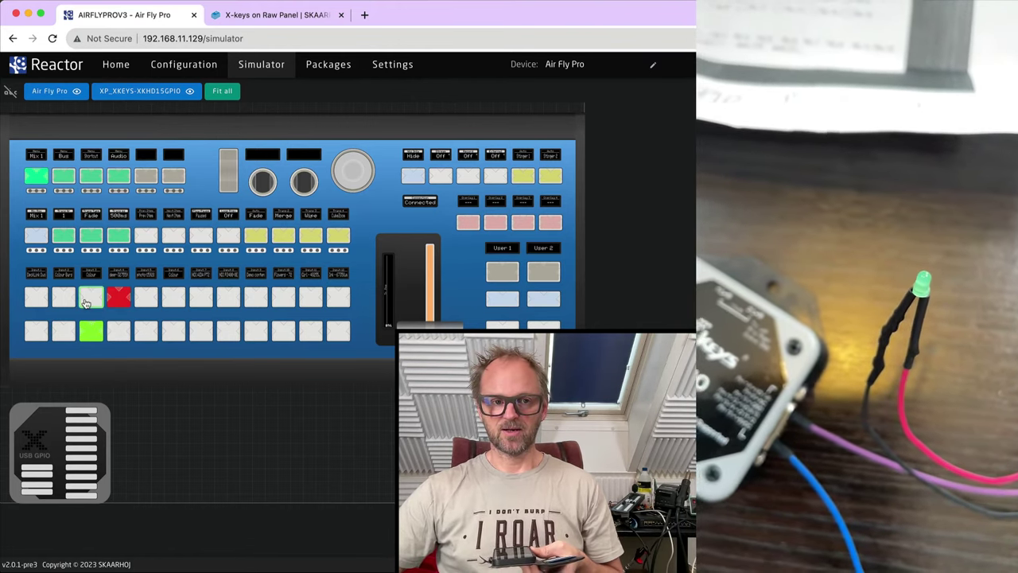
{"action": "left_click", "coordinate": [91, 302]}
{"action": "left_click", "coordinate": [64, 300]}
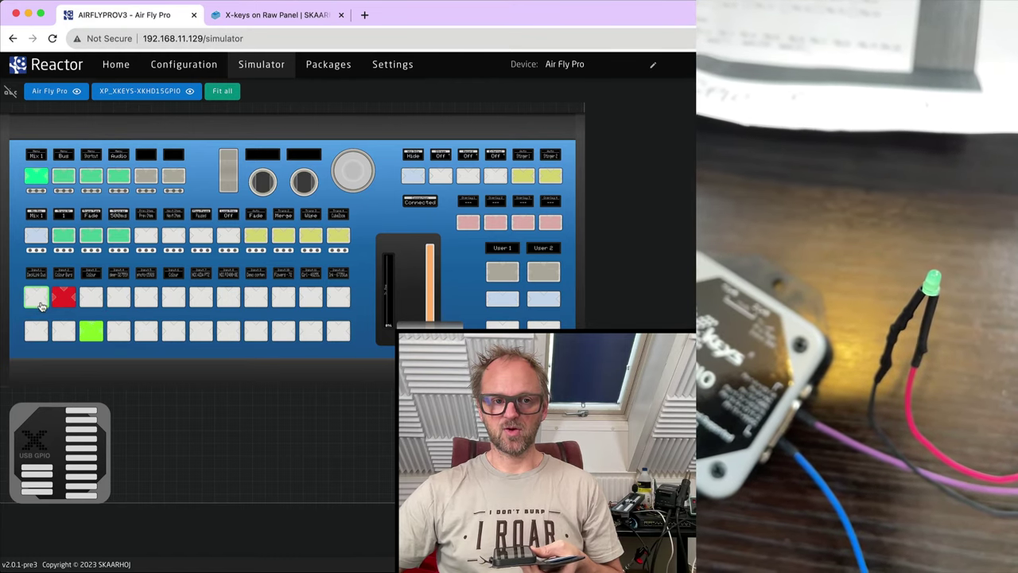
{"action": "left_click", "coordinate": [41, 300]}
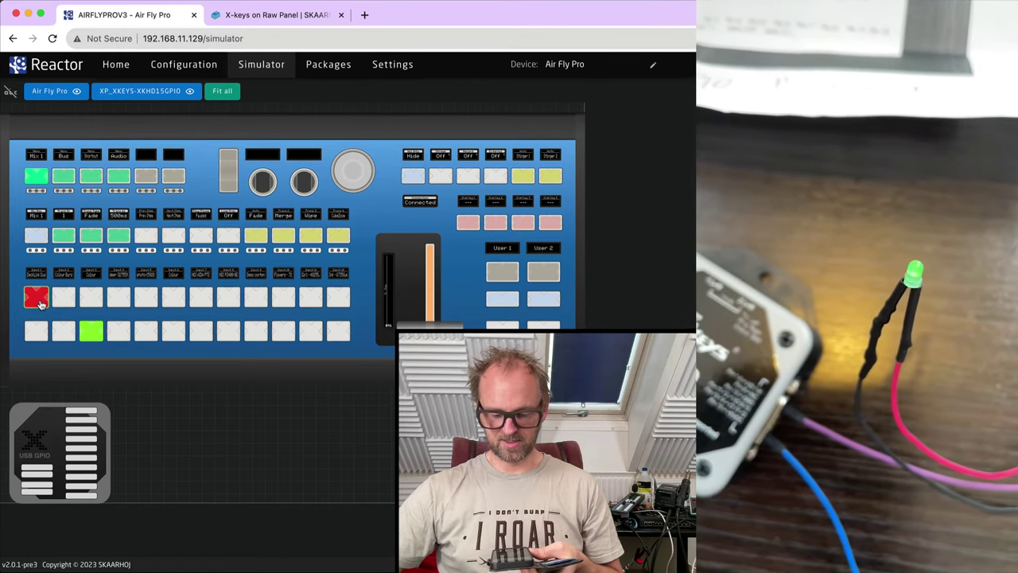